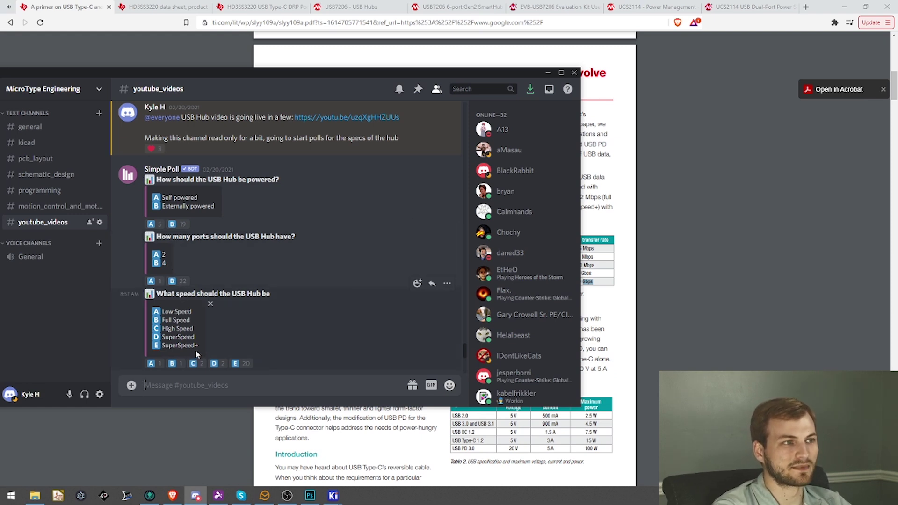
Leave Discord and bring the Brave USB Type-C and Power Delivery primer PDF to the front
key("alt+Tab")
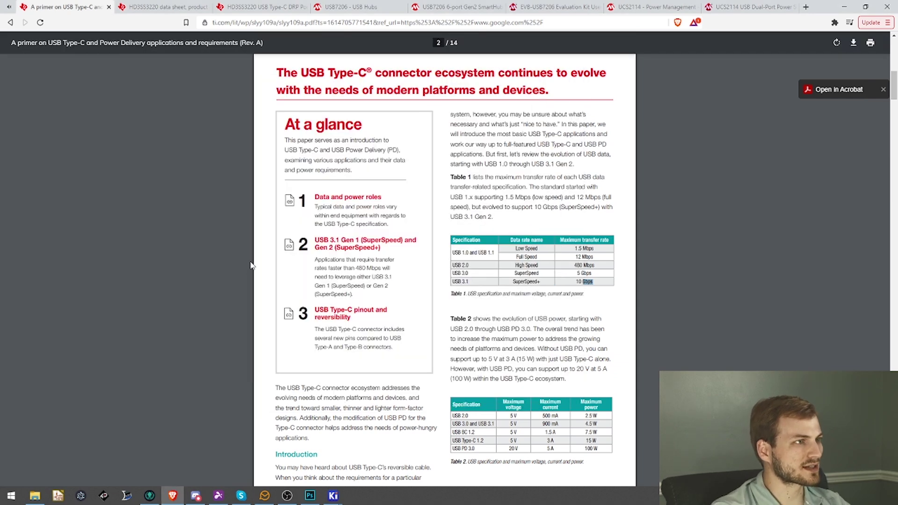
On the HD3SS3220 product page, highlight the part number and the 10-Gbps USB 3.1 Type-C 2:1 mux description
left_click(171, 6)
left_click_drag(169, 159, 217, 158)
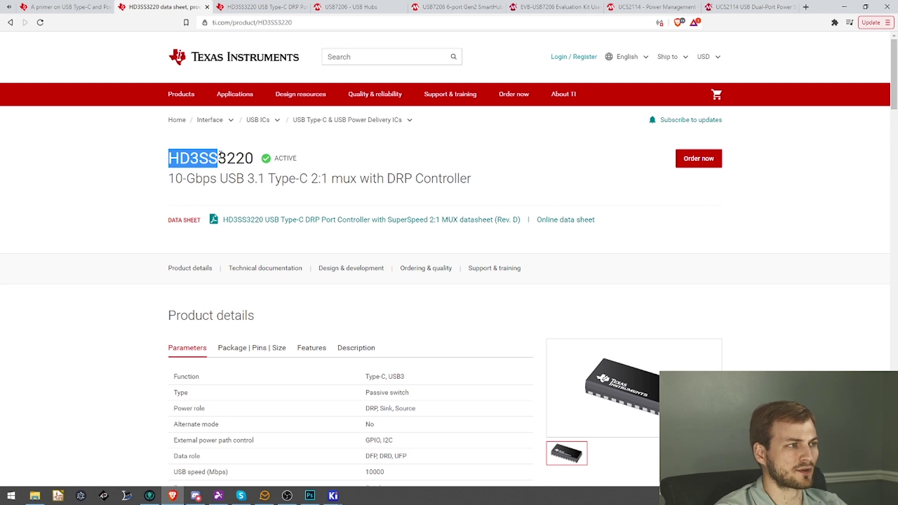
left_click_drag(169, 179, 355, 180)
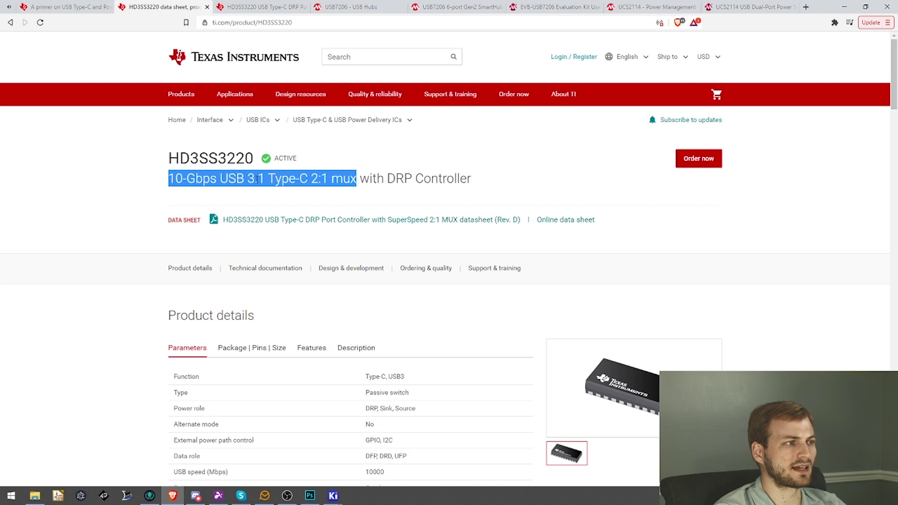
left_click(216, 179)
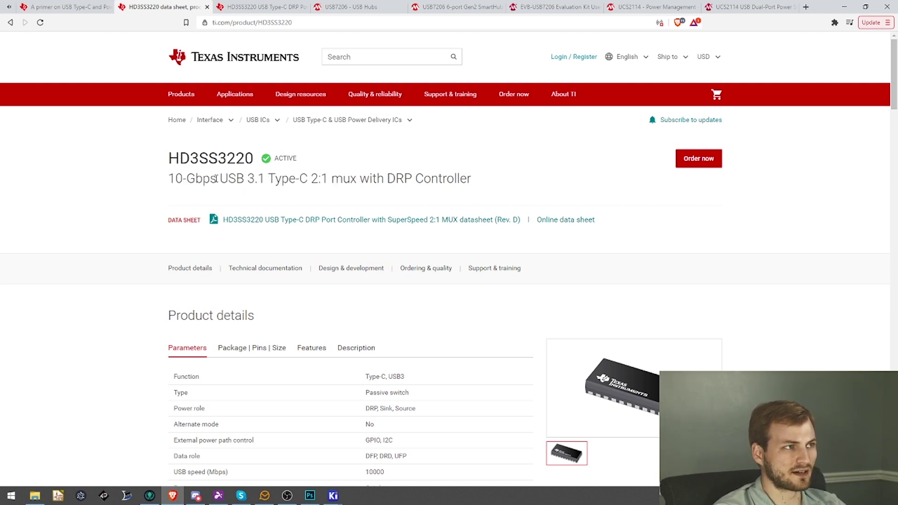
Review the USB7206 hub product page and highlight its part title
left_click(350, 7)
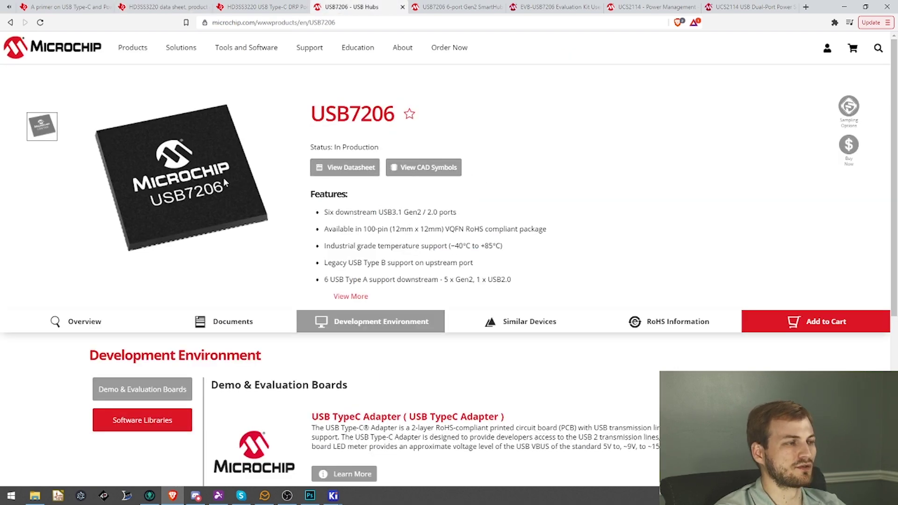
scroll(205, 195, "down", 2)
scroll(206, 196, "up", 2)
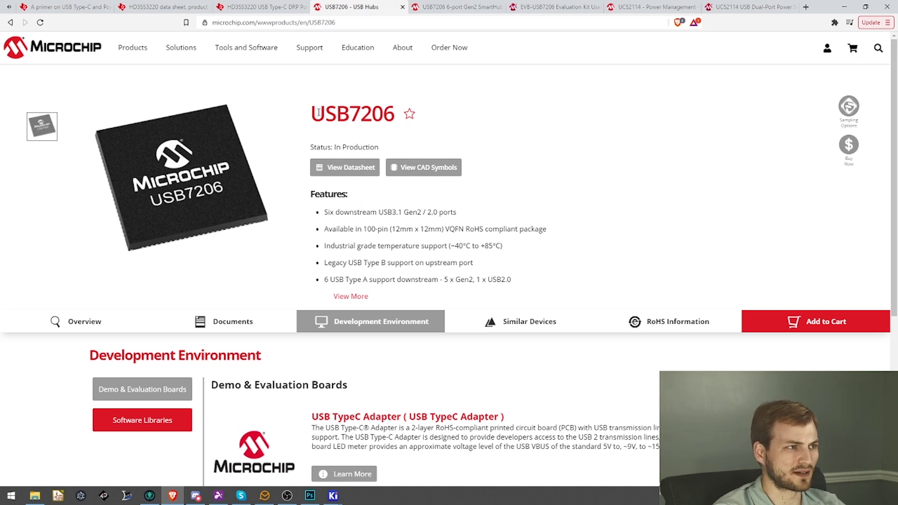
left_click_drag(318, 112, 394, 120)
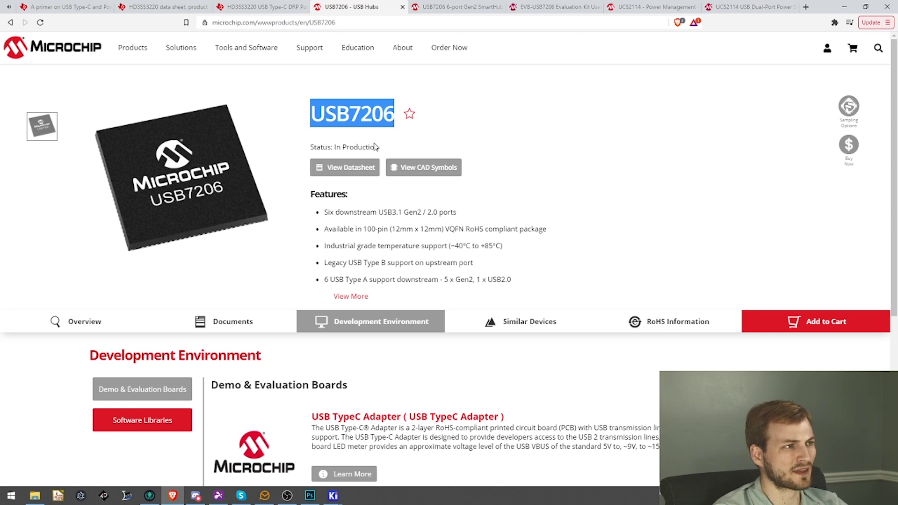
Open the USB7206 datasheet, highlight '6-Port' and 'Gen 2', and scroll to the Figure 2-1 block diagram
left_click(346, 167)
left_click_drag(373, 138, 400, 136)
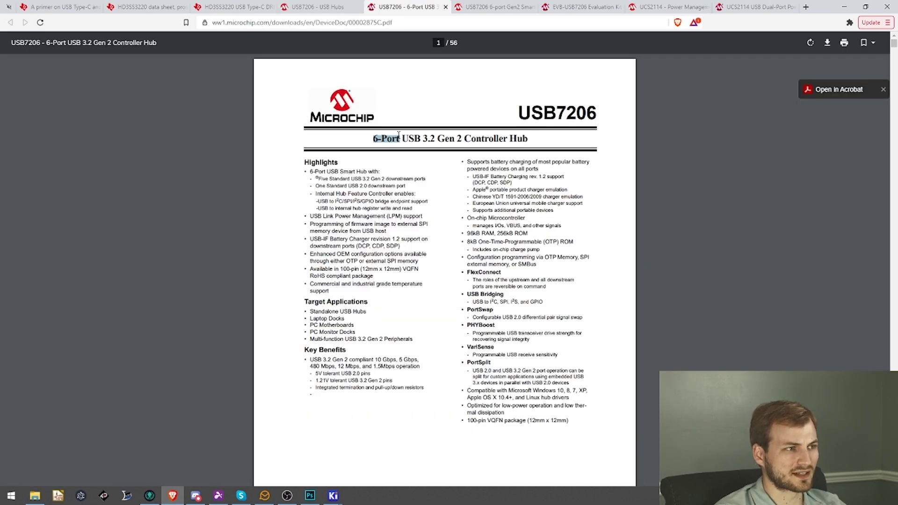
left_click(614, 162)
scroll(539, 180, "down", 3)
scroll(539, 180, "up", 2)
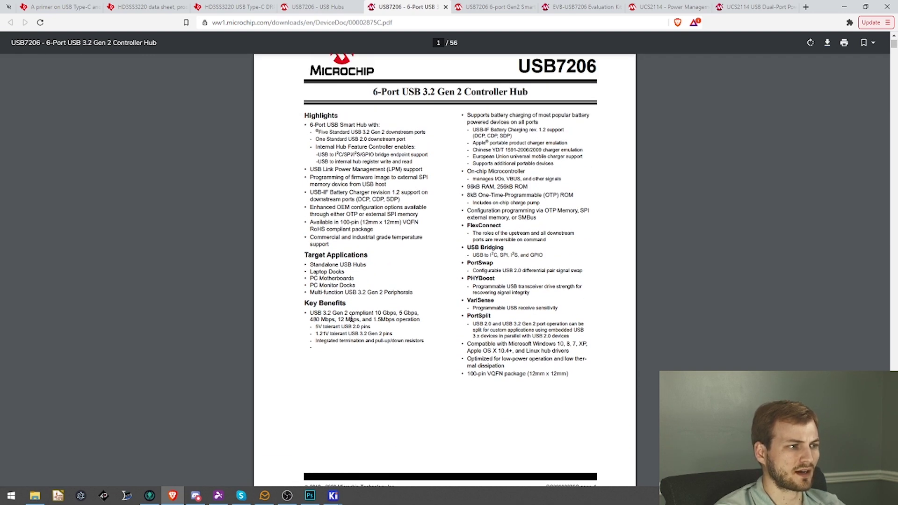
left_click_drag(332, 313, 348, 313)
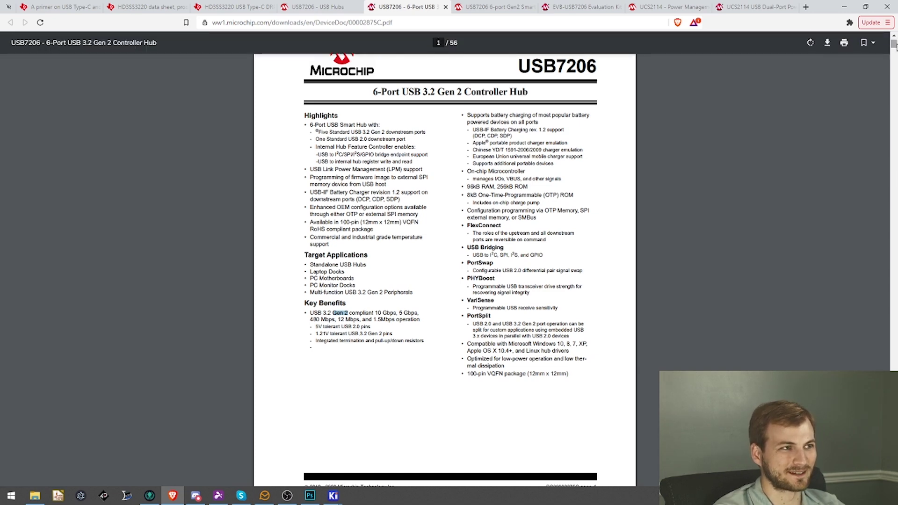
left_click(895, 59)
left_click_drag(895, 55, 894, 88)
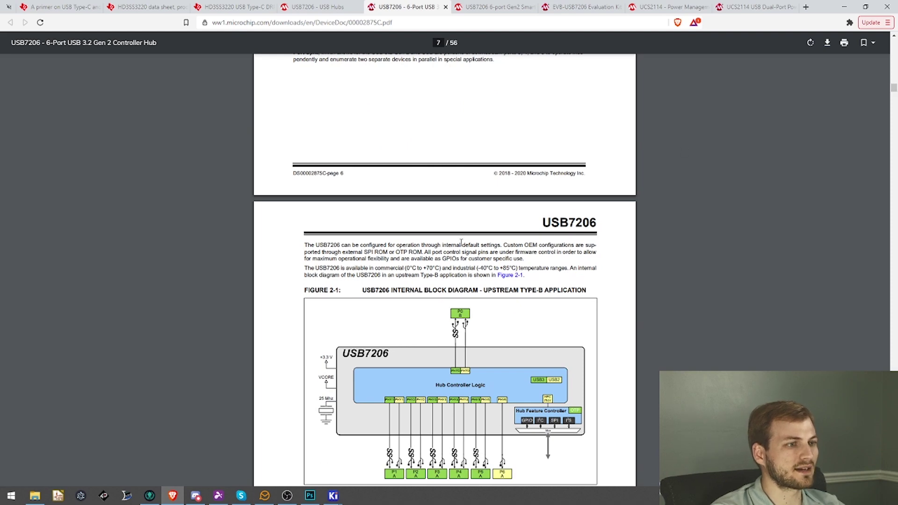
scroll(499, 242, "down", 3)
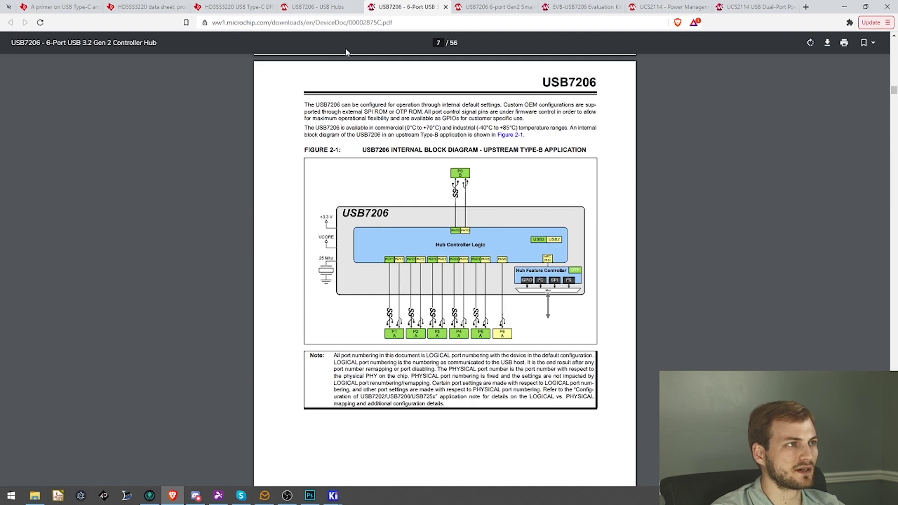
Go back through the HD3SS3220 datasheet to the HD3SS3220 product page
left_click(232, 7)
left_click(150, 6)
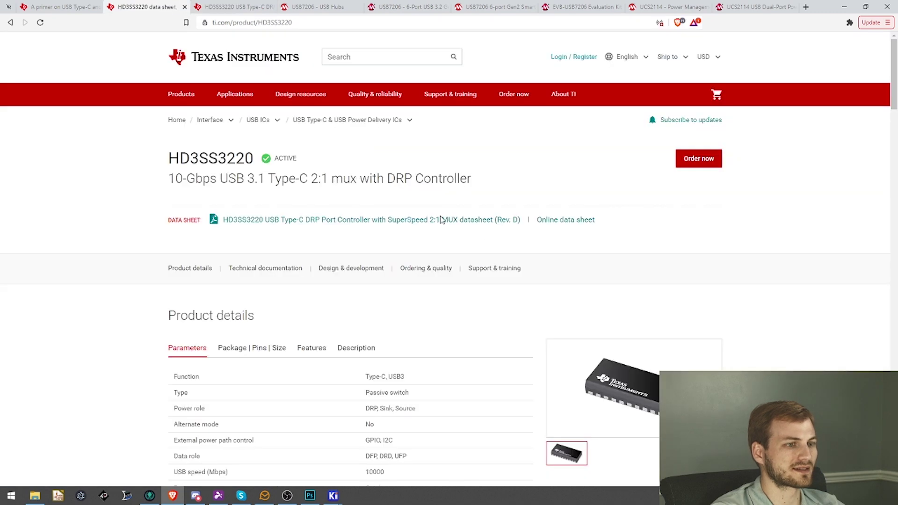
scroll(568, 301, "down", 3)
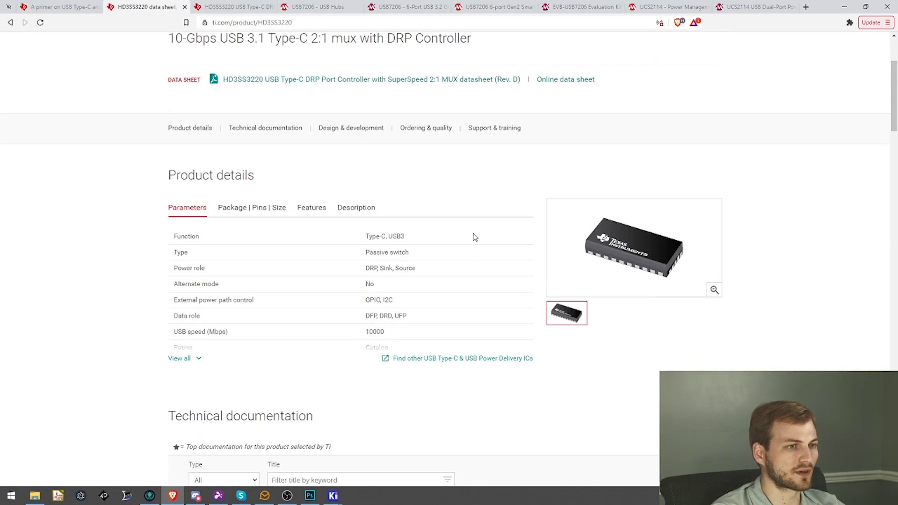
Bring up block diagram.psd in Photoshop and zoom in to review the hub signal path
left_click(310, 495)
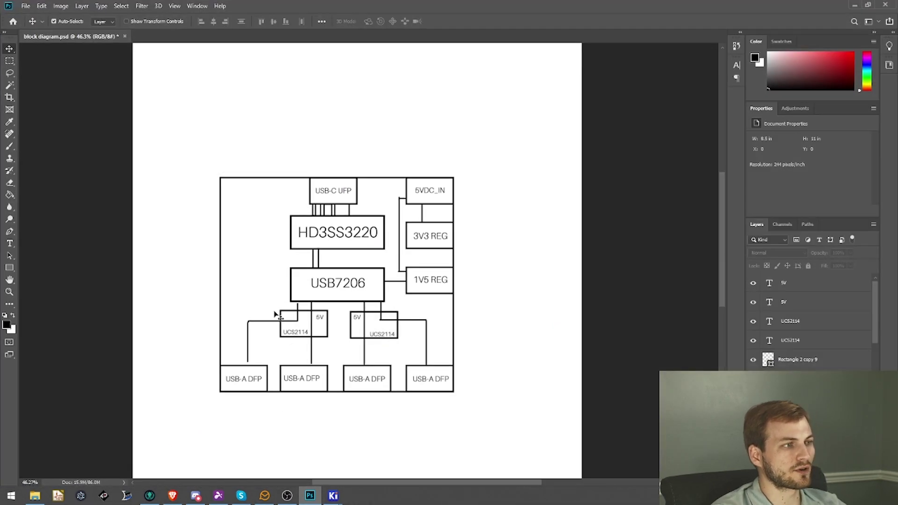
scroll(326, 295, "up", 4, "alt")
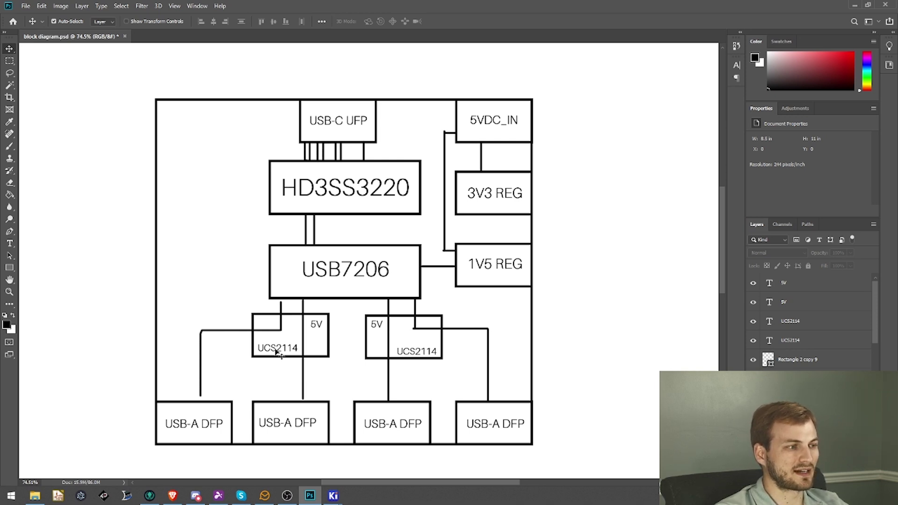
Review the UCS2114 power switch datasheet block diagram, then return to Photoshop's block diagram.psd
left_click(173, 496)
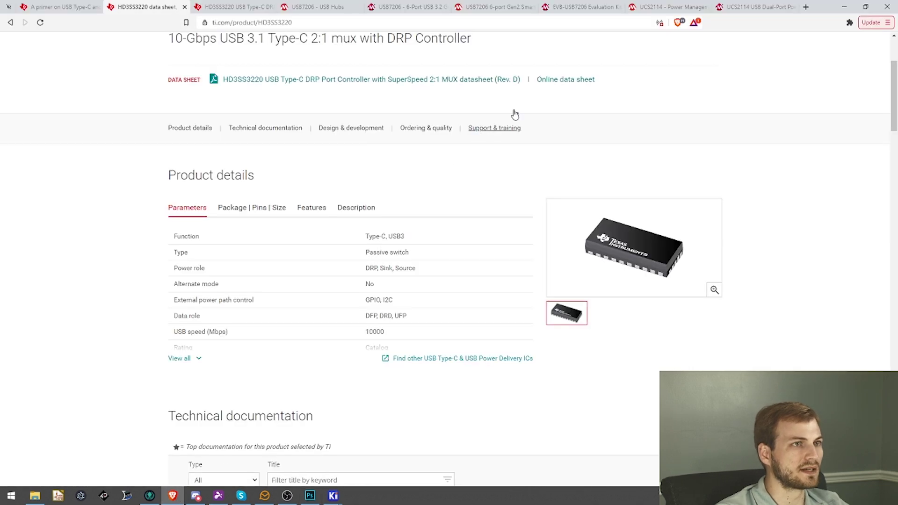
left_click(691, 4)
left_click(758, 7)
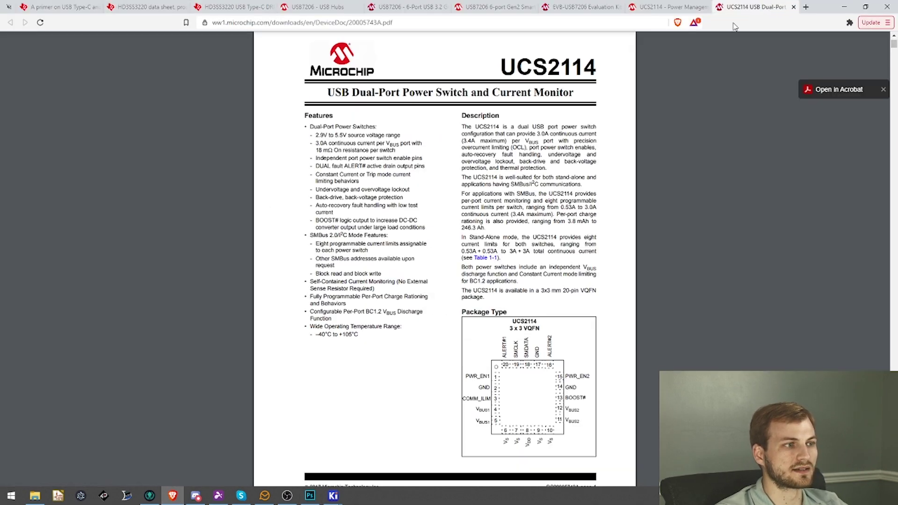
scroll(483, 334, "down", 20)
scroll(484, 335, "up", 15)
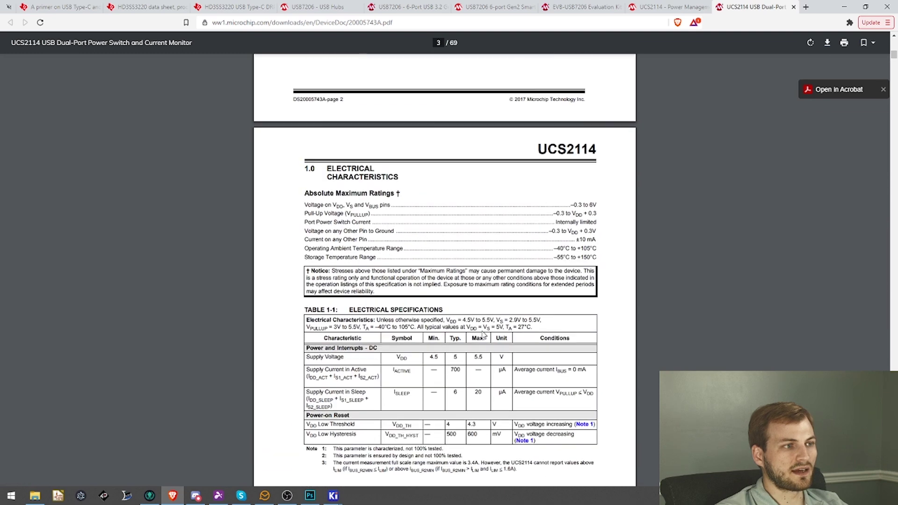
scroll(484, 335, "up", 3)
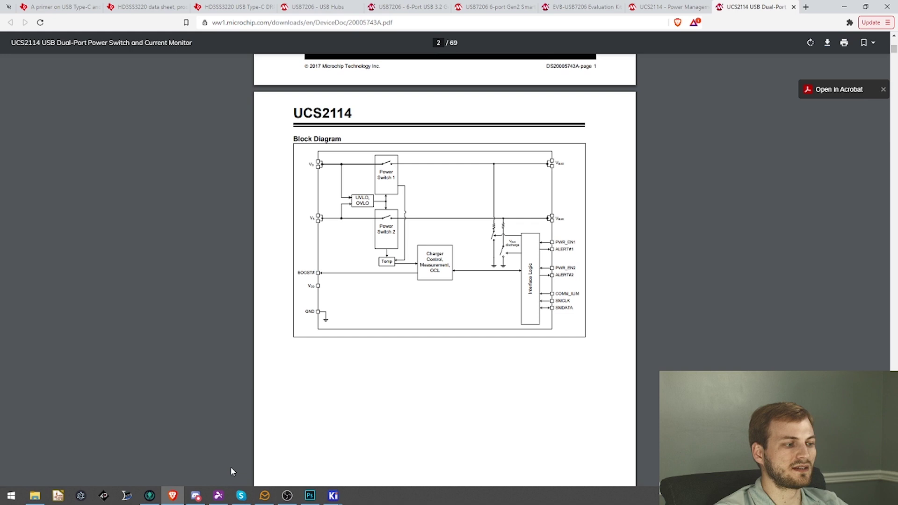
left_click(311, 498)
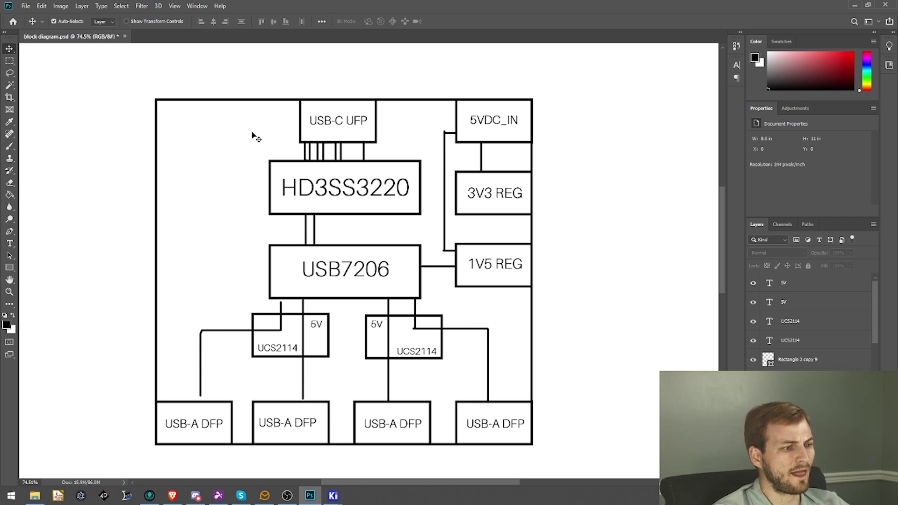
In the USB7206 datasheet, highlight 'USB' and 'GPIO' in the USB Bridging bullet
key("alt+Tab")
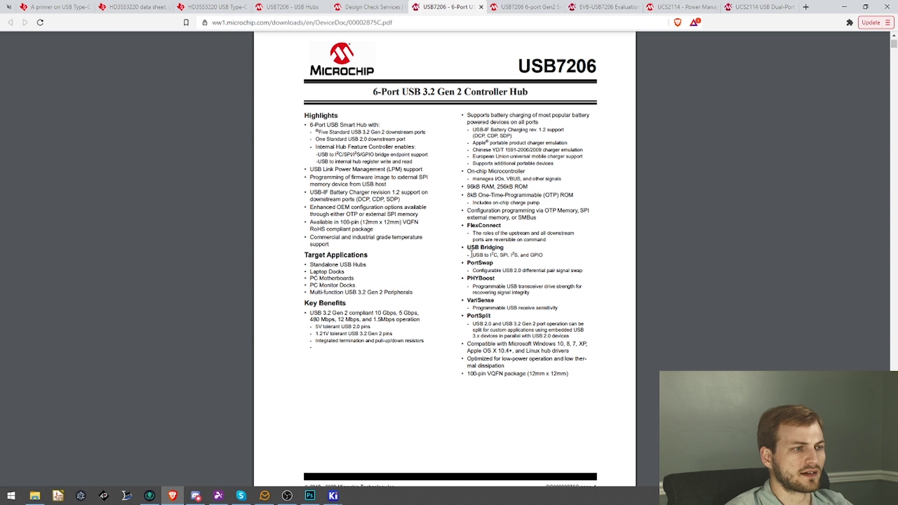
left_click_drag(474, 256, 482, 254)
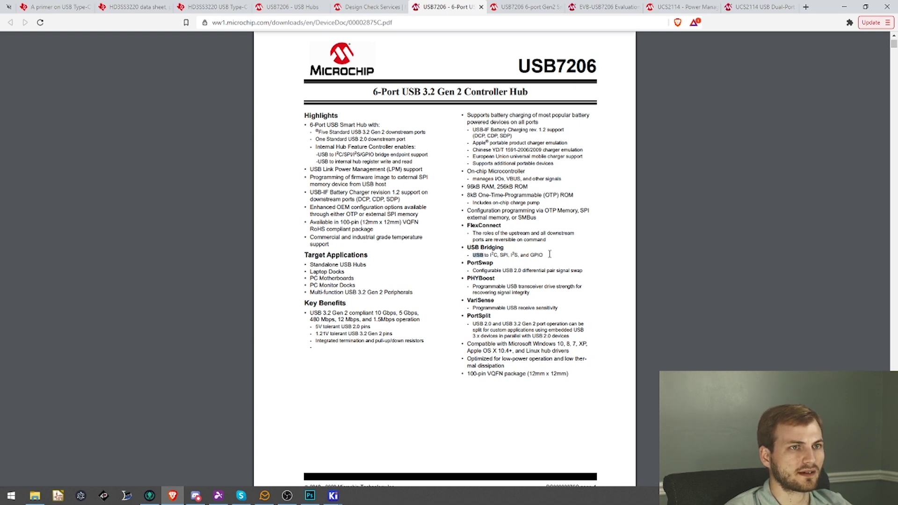
left_click_drag(548, 254, 532, 253)
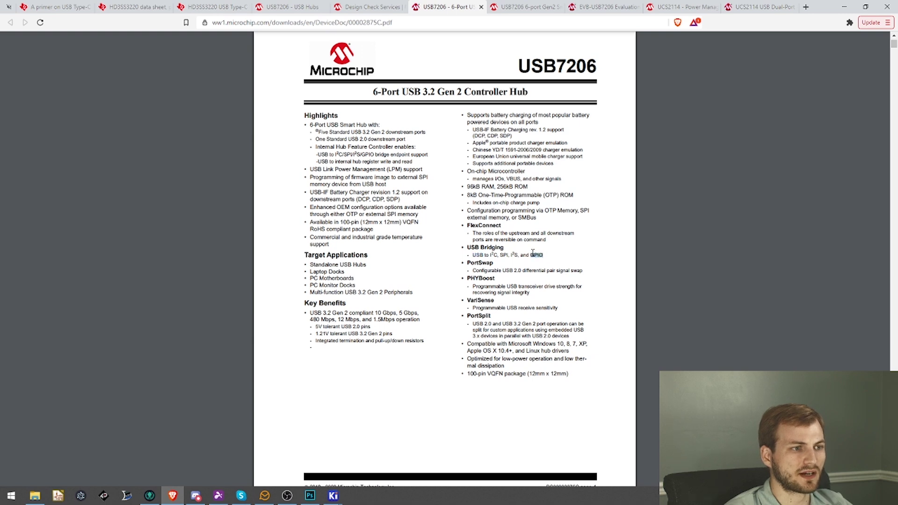
left_click_drag(474, 254, 481, 253)
left_click(490, 254)
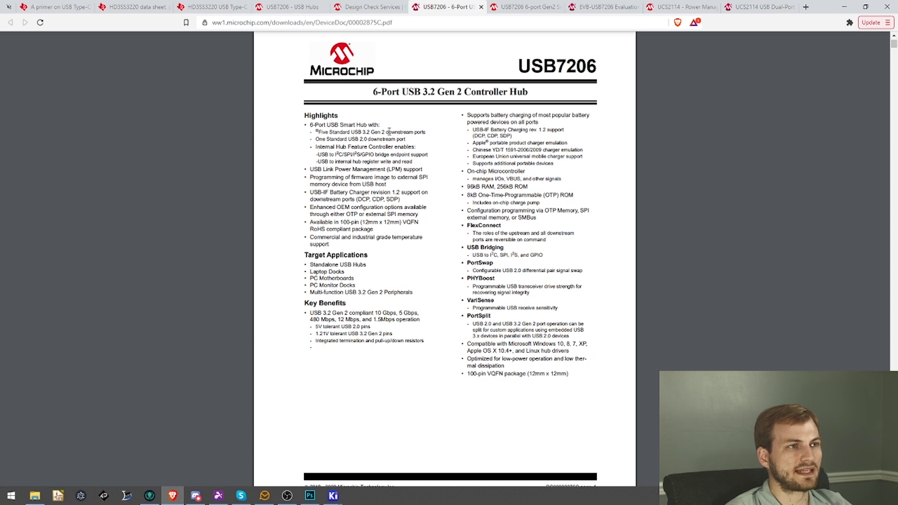
Scroll the datasheet past the power and SPI flash connection diagrams to section 7.0 Device Interfaces
mouse_move(630, 58)
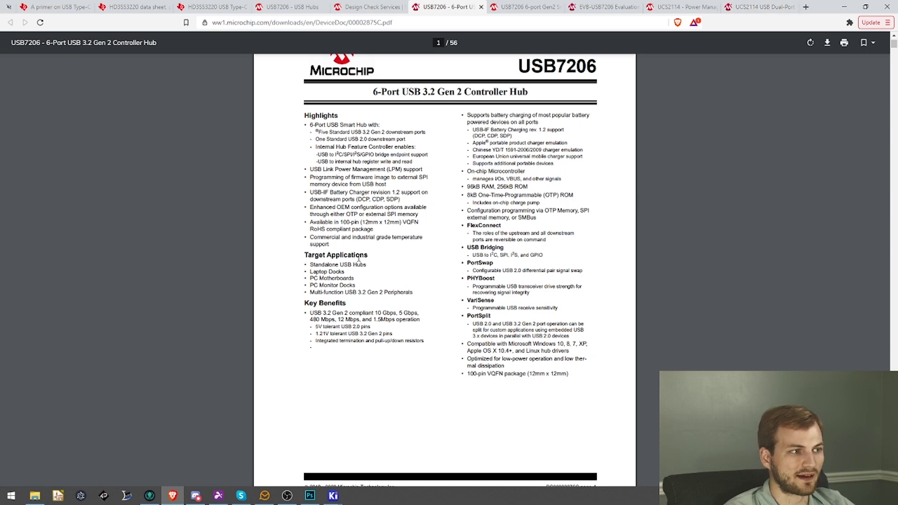
scroll(357, 258, "down", 6)
scroll(357, 260, "down", 8)
scroll(654, 226, "up", 15)
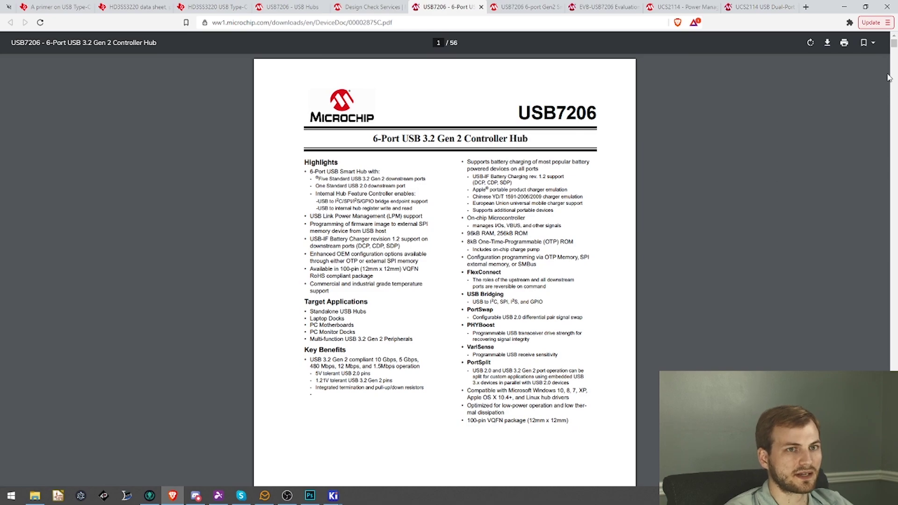
left_click_drag(894, 43, 894, 91)
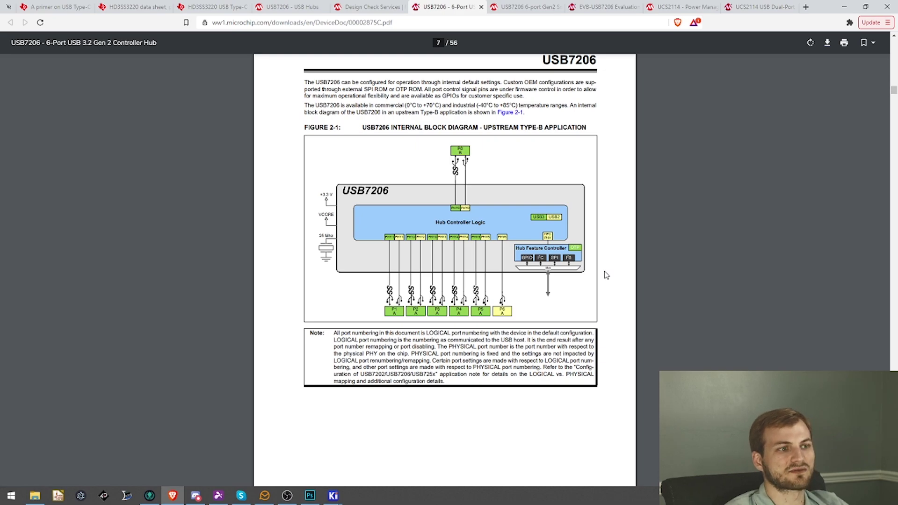
left_click_drag(894, 91, 894, 224)
scroll(501, 287, "up", 10)
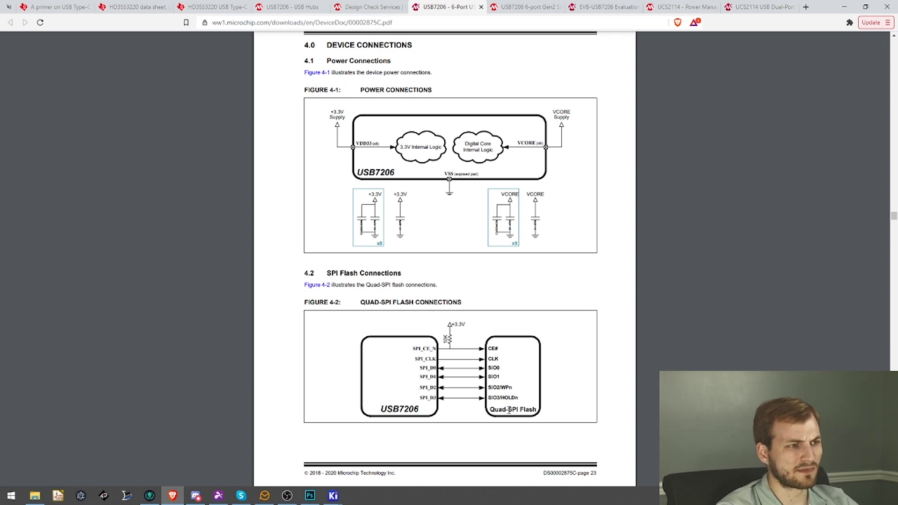
mouse_move(893, 218)
left_mouse_down()
mouse_move(894, 247)
mouse_move(894, 236)
left_mouse_up()
Switch to KiCad Eeschema showing the blank mite_usb_hub root schematic sheet
key("alt+Tab")
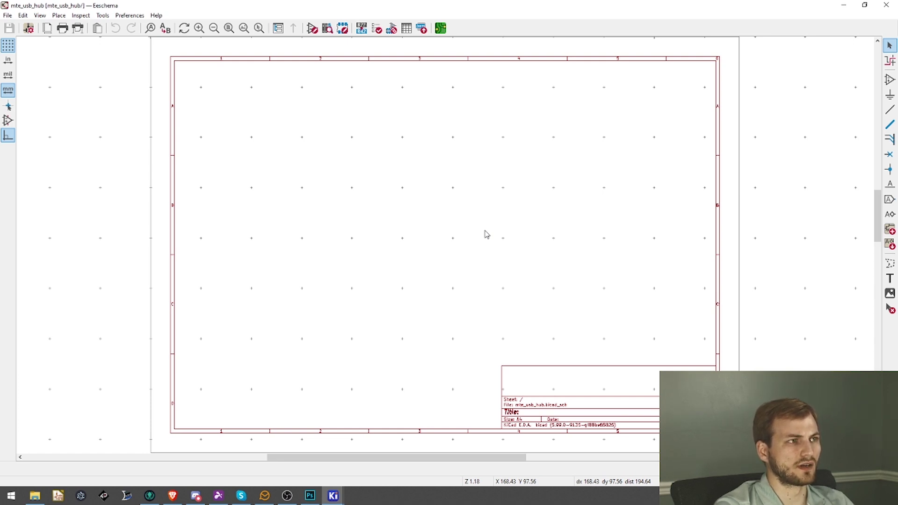
Open the Symbol Editor and start a new symbol in the mte_usb_hub library
left_click(312, 28)
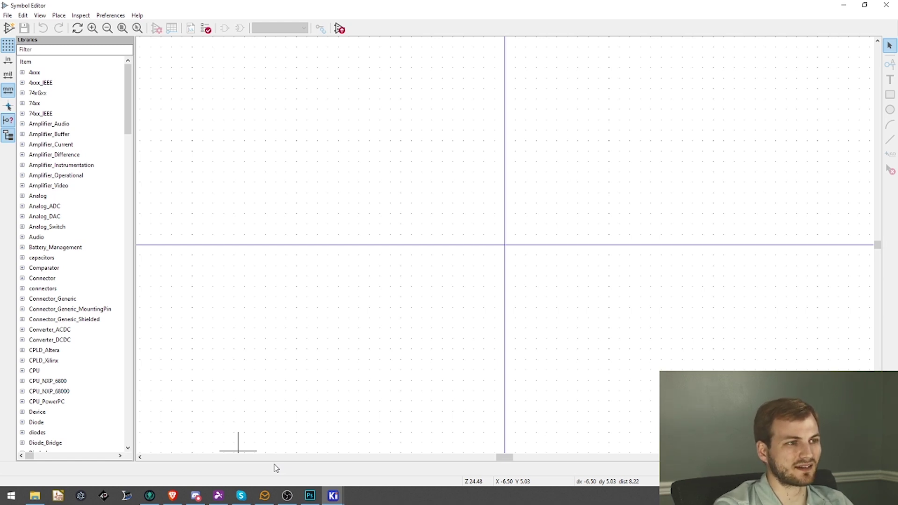
left_click(8, 28)
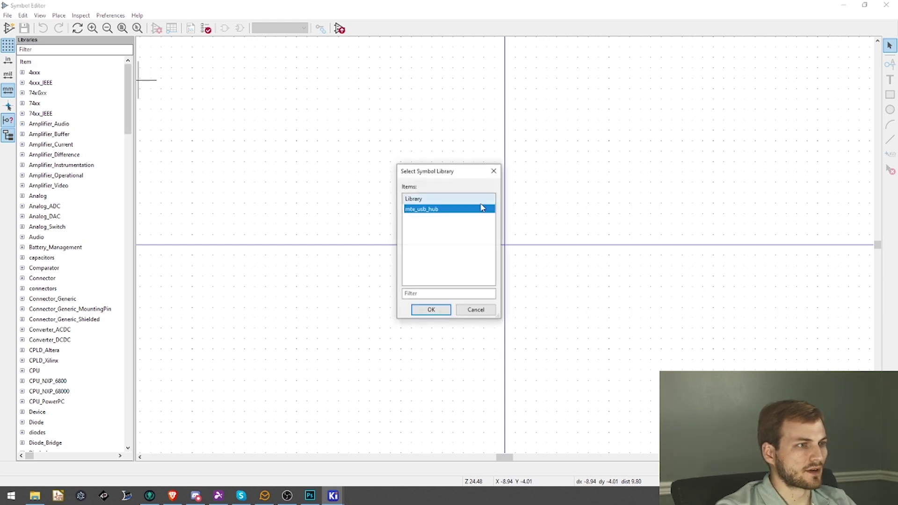
double_click(443, 209)
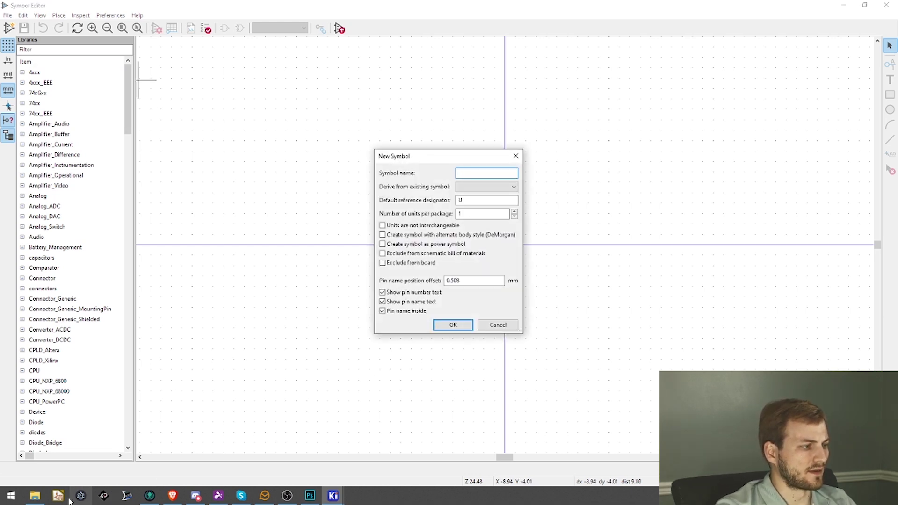
Copy the USB7206 part name from Microchip's product page in Brave for the symbol name
left_click(172, 496)
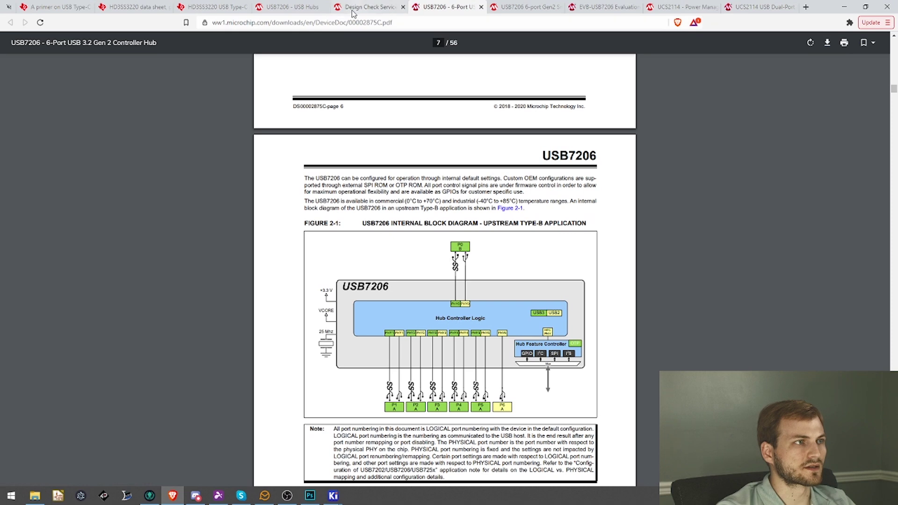
left_click(288, 7)
scroll(194, 186, "up", 10)
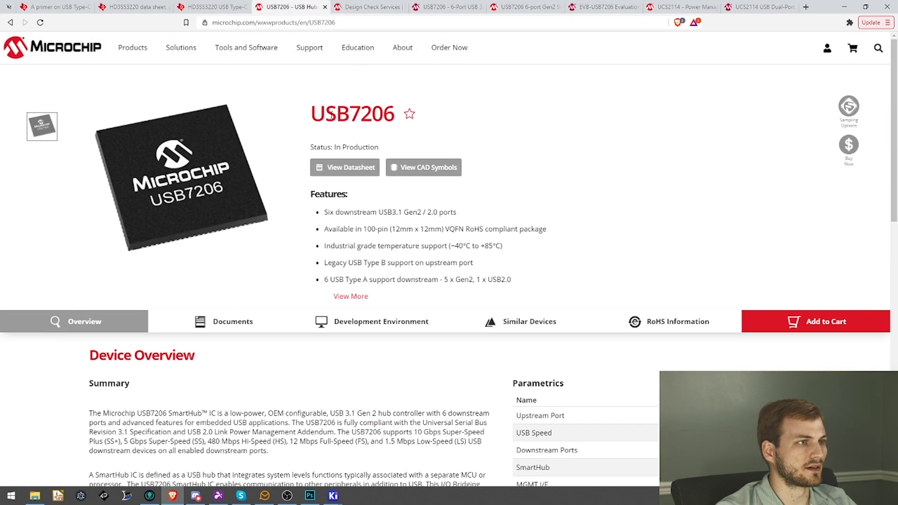
double_click(352, 114)
key("ctrl+c")
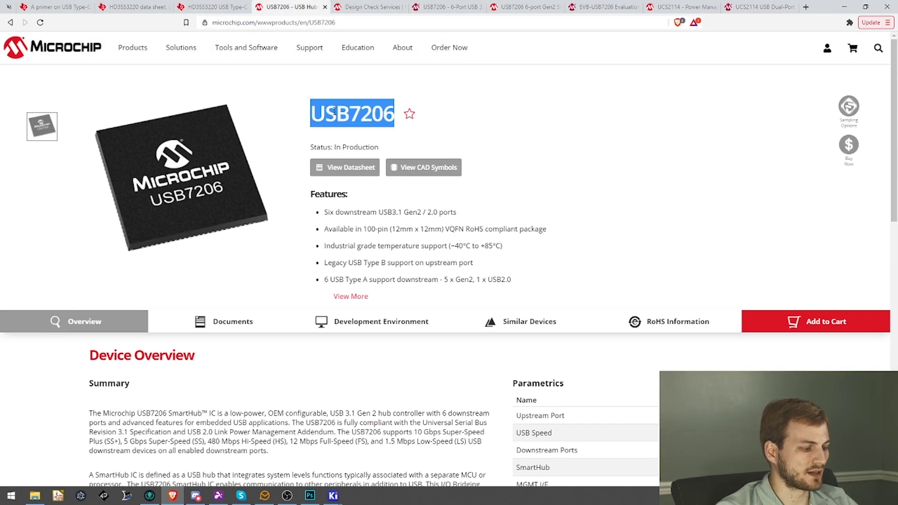
left_click(845, 6)
Name the new symbol USB7206, create it, and move its name label above the origin
key("ctrl+v")
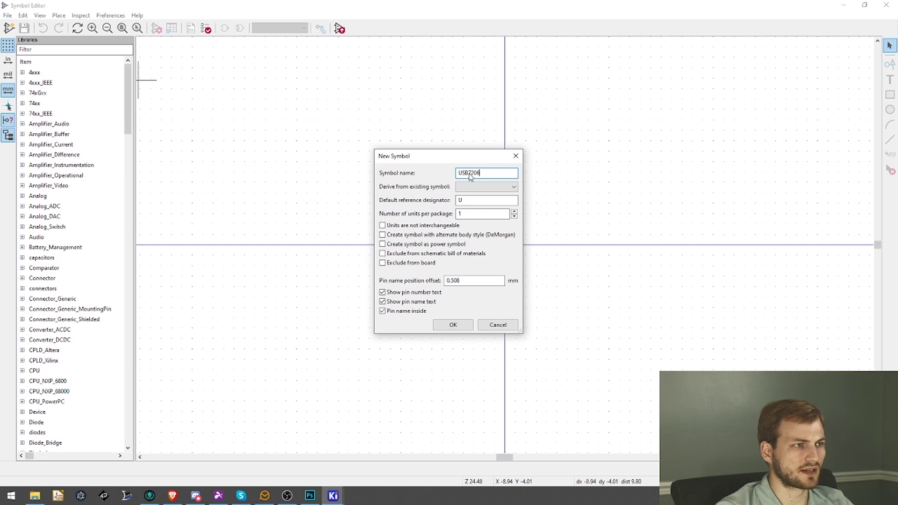
left_click(461, 327)
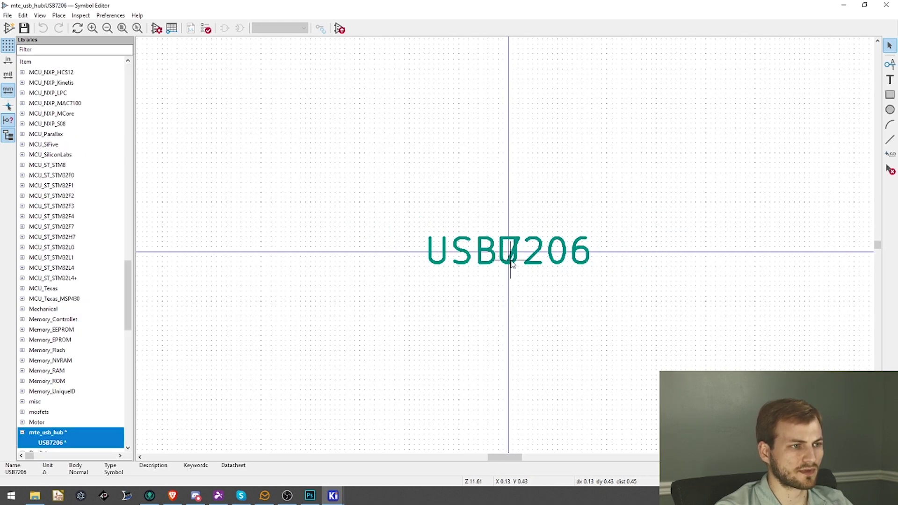
key("m")
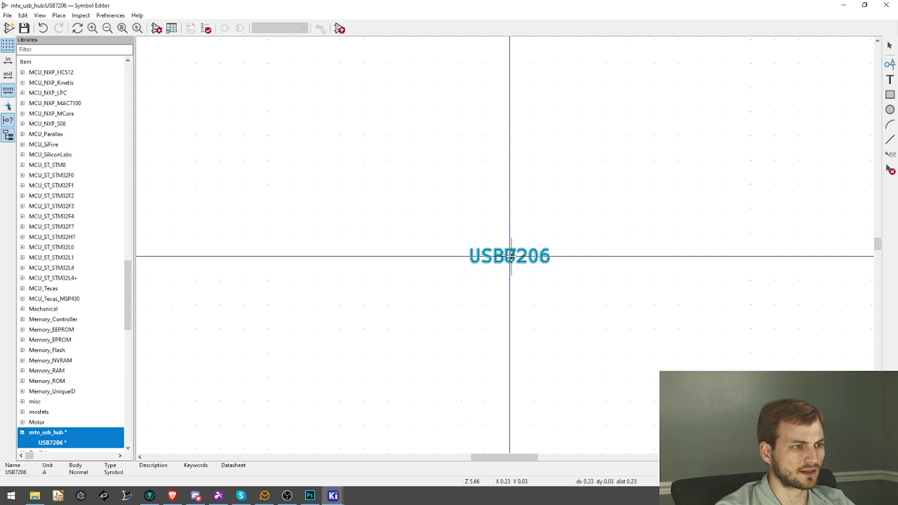
left_click(511, 117)
left_click(173, 496)
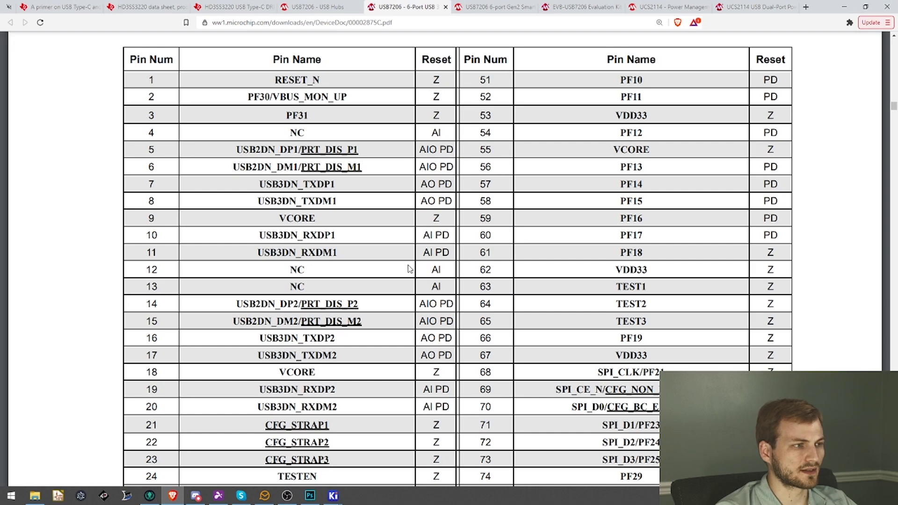
Scroll through the USB7206 pin table, pins 1–100 plus exposed pad, then return to the Symbol Editor
scroll(513, 284, "down", 10)
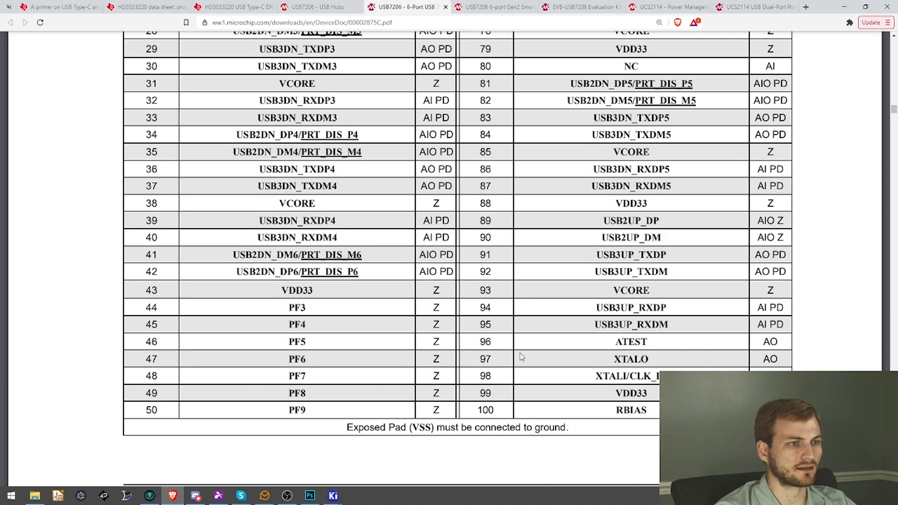
scroll(375, 337, "up", 10)
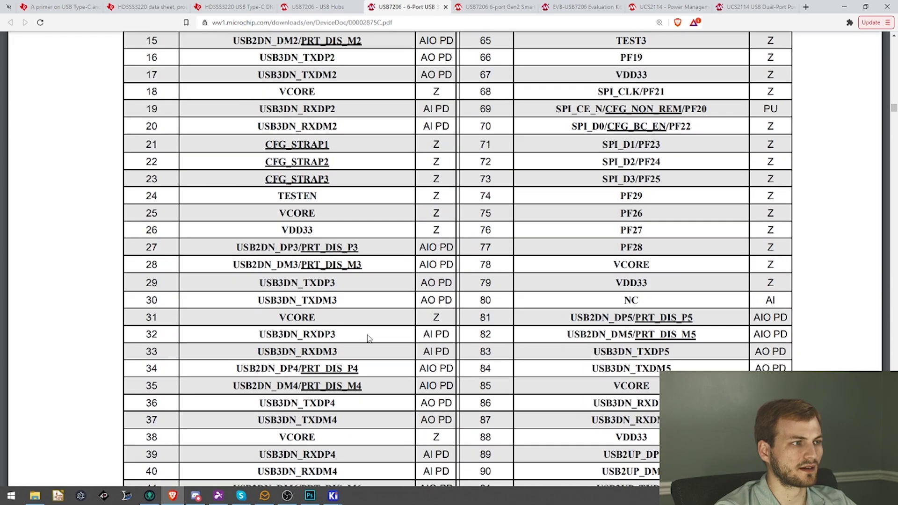
key("alt+Tab")
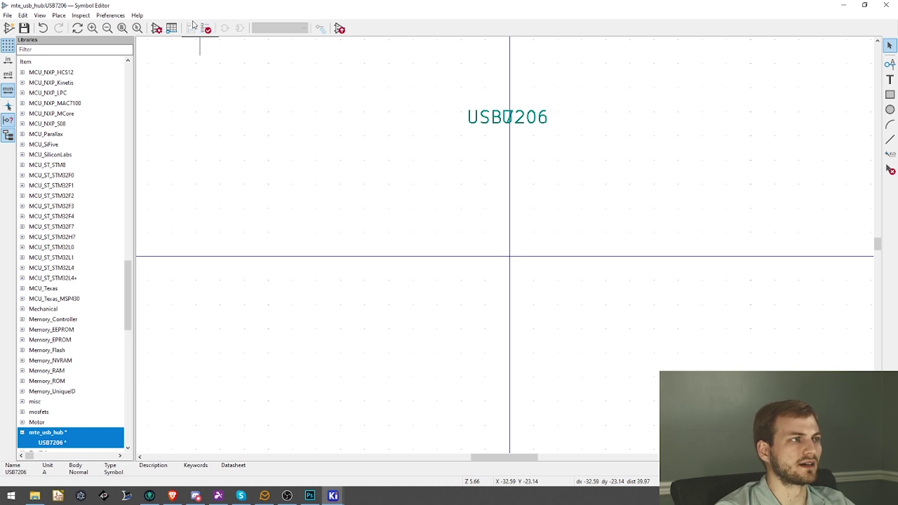
Set the USB7206 symbol's Number of Units to 2 in Library Symbol Properties
left_click(159, 31)
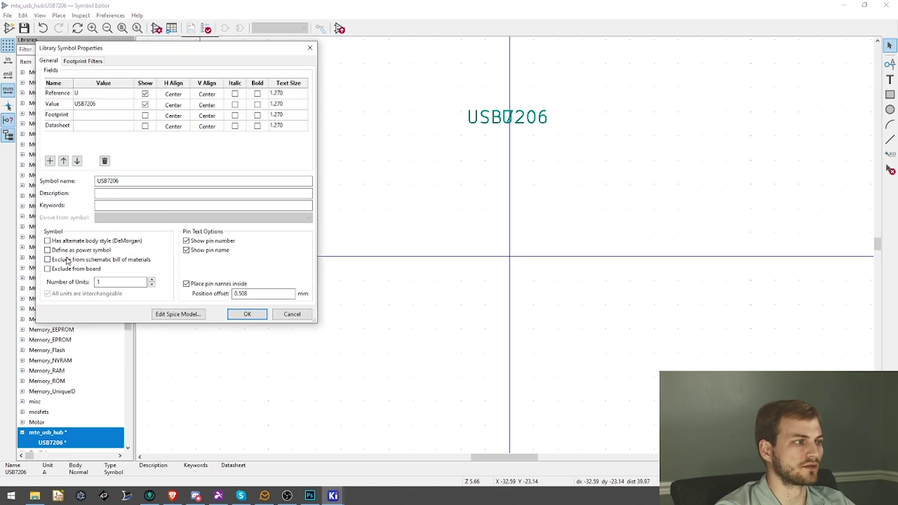
left_click(152, 281)
left_click(261, 314)
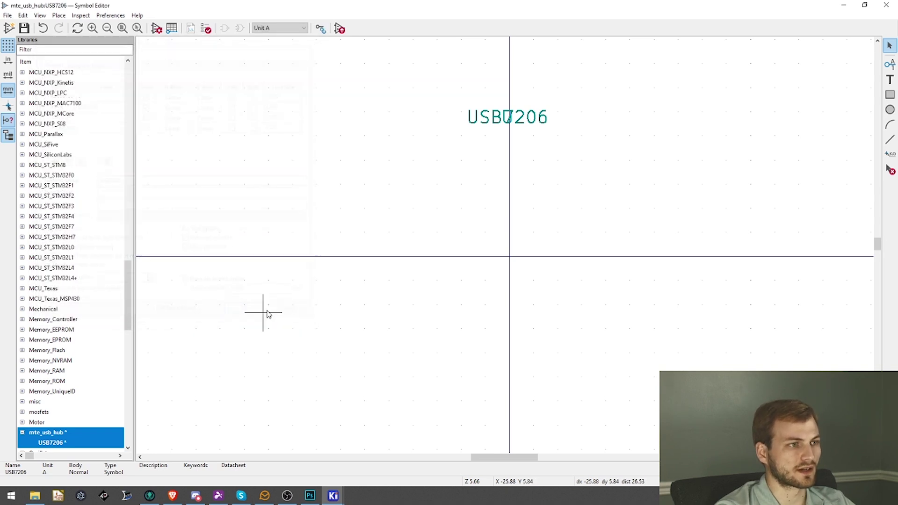
Check Unit B, return to Unit A, and bring up its empty Pin Table
left_click(283, 29)
left_click(278, 44)
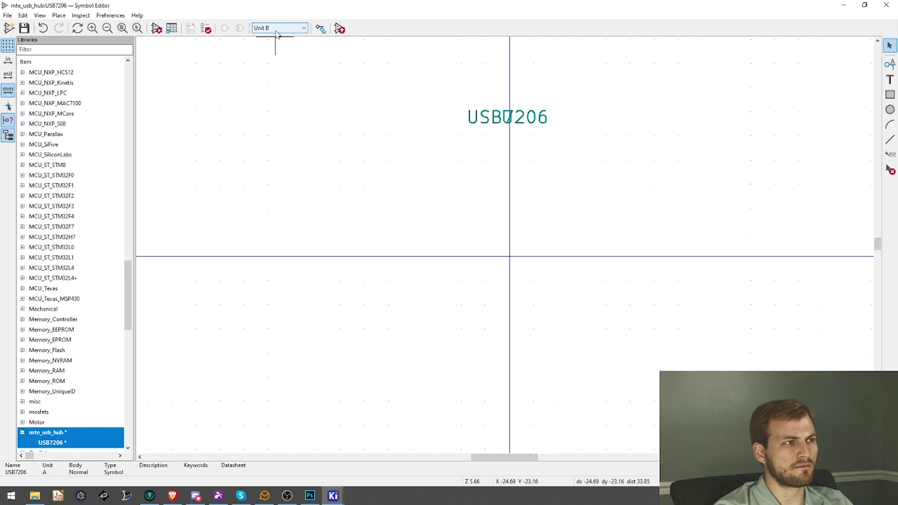
left_click(276, 32)
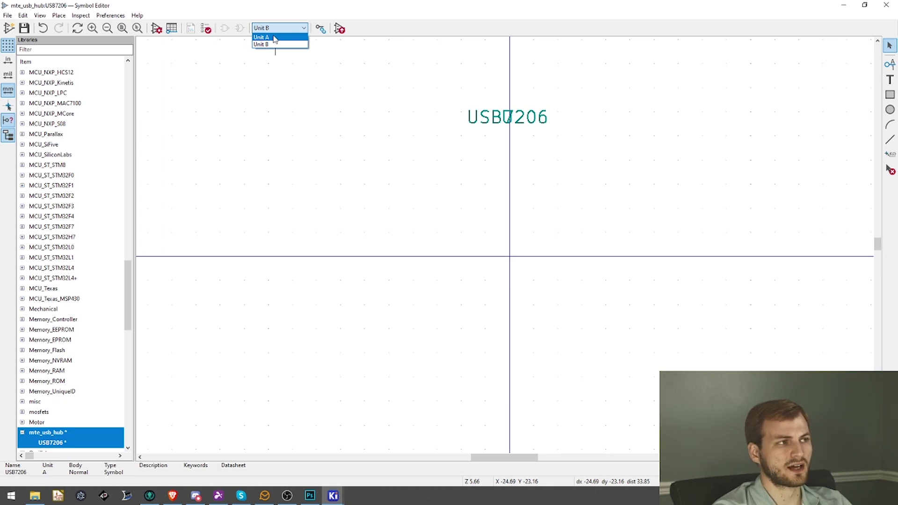
left_click(275, 38)
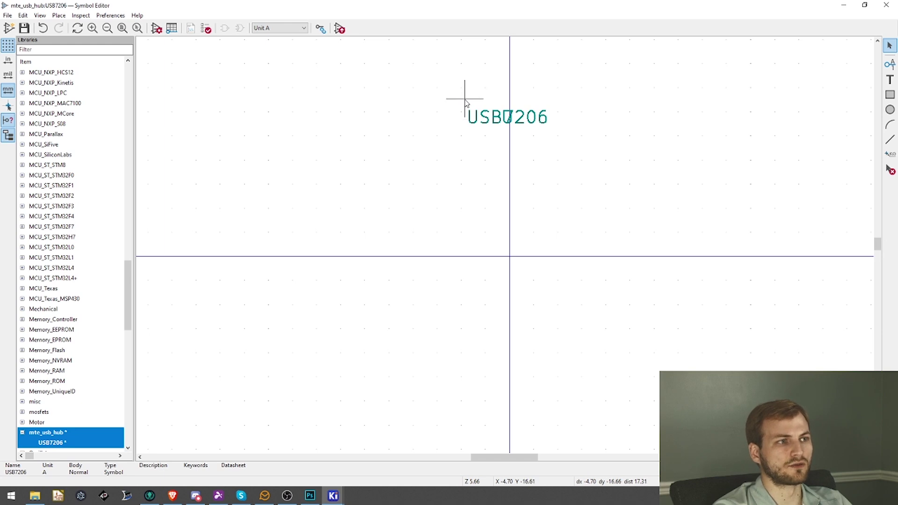
left_click(172, 28)
left_click_drag(339, 188, 372, 85)
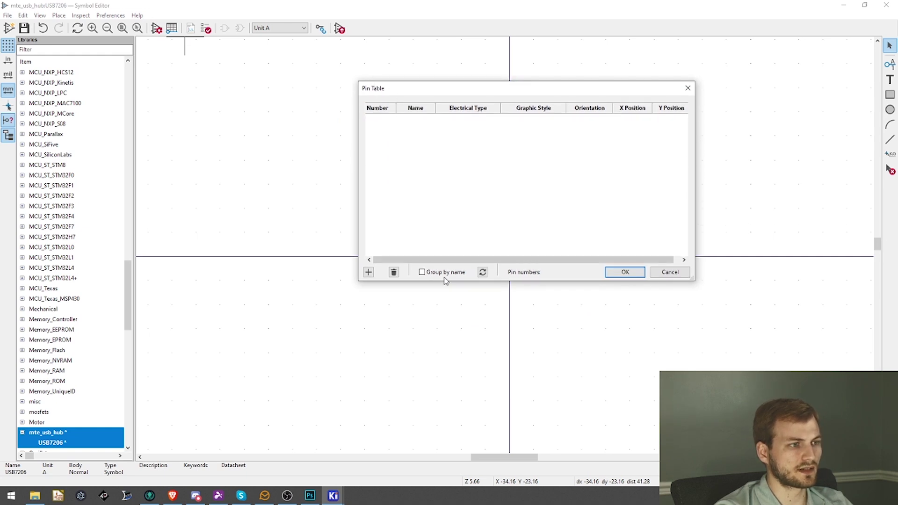
Enlarge the Pin Table window and add a batch of new pin rows
left_click_drag(445, 280, 462, 404)
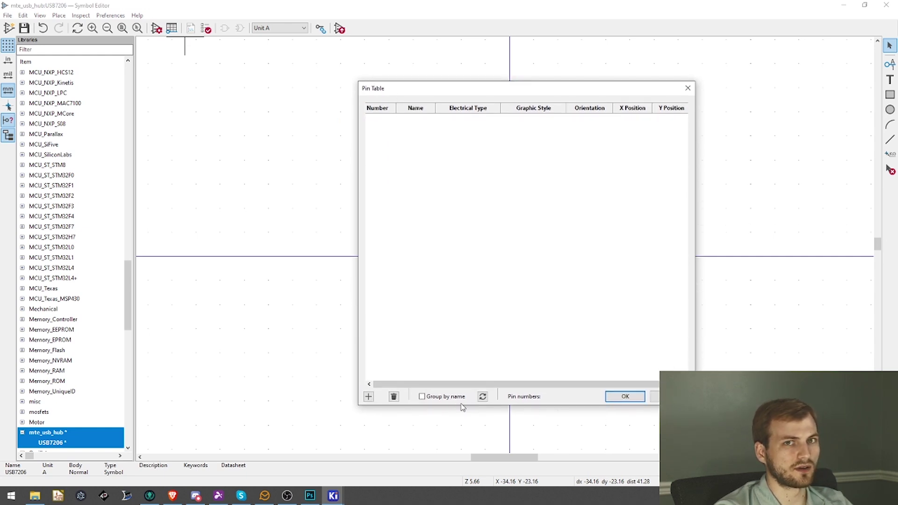
left_click_drag(465, 90, 488, 77)
left_click(389, 385)
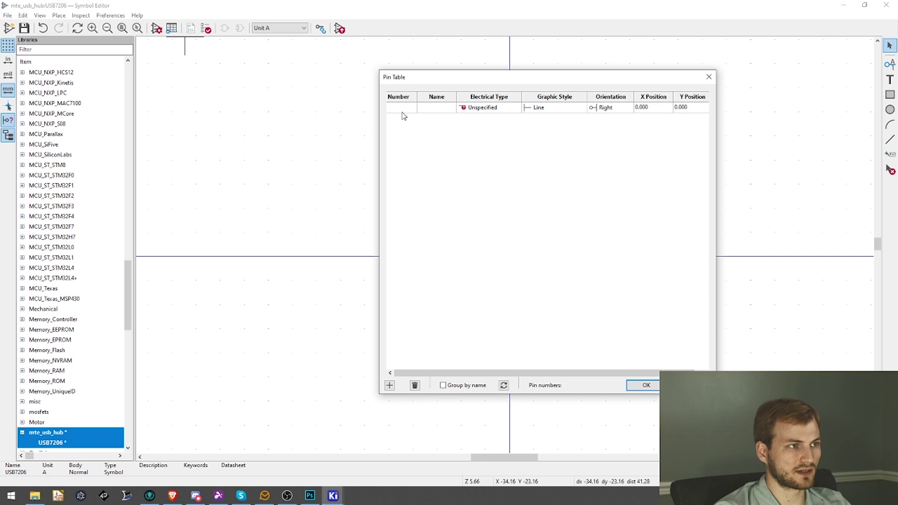
type("1")
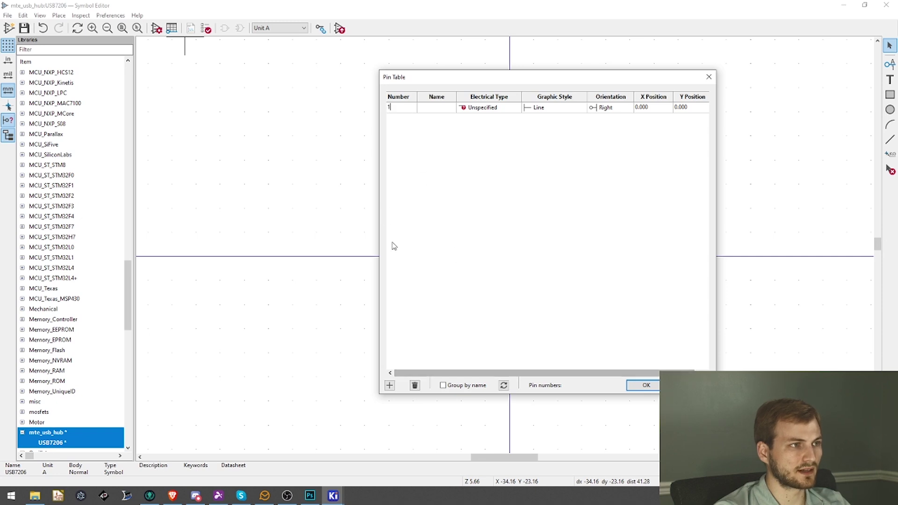
left_click(390, 385)
left_click(390, 386)
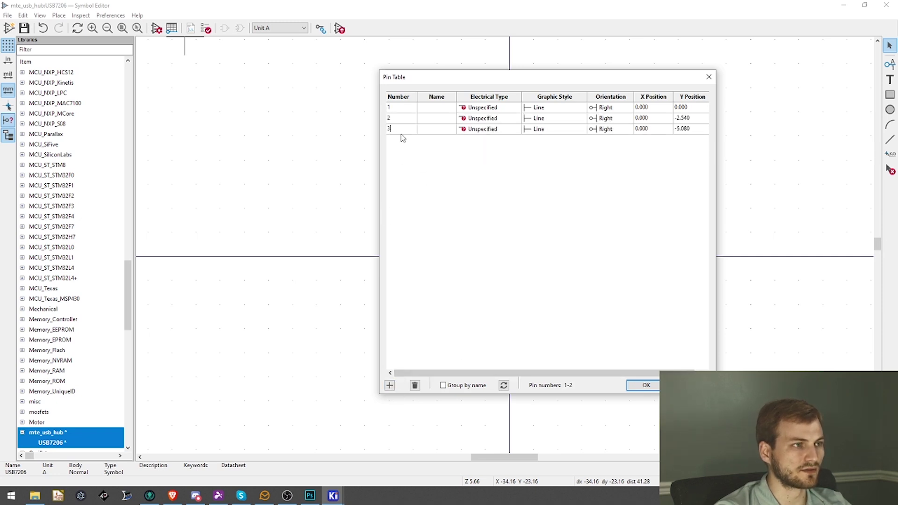
left_click(389, 386)
left_click(390, 385)
left_click(390, 385)
left_click(390, 385)
left_click(390, 385)
left_click(389, 385)
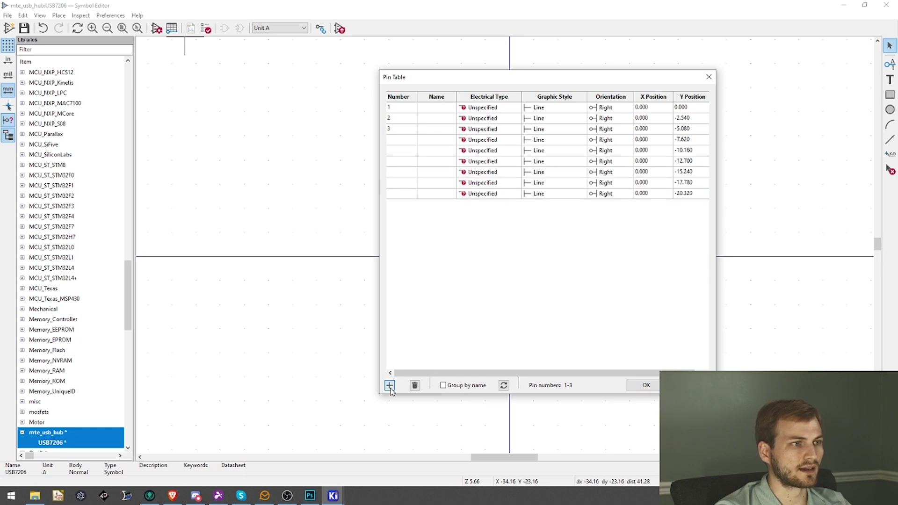
left_click(389, 385)
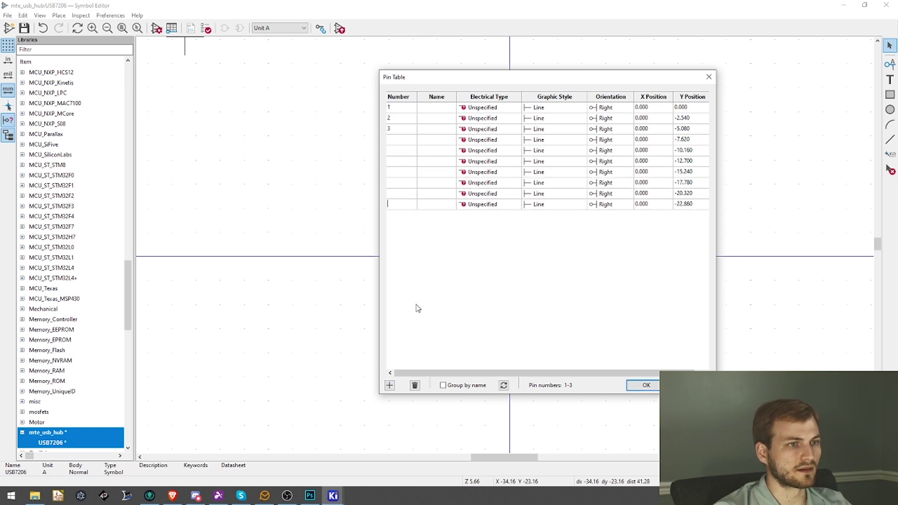
Delete three extra rows, then add more to reach eight pins from Y 0 to -17.780
left_click(415, 385)
left_click(415, 386)
left_click(415, 385)
left_click(415, 385)
left_click(415, 385)
left_click(415, 385)
left_click(415, 386)
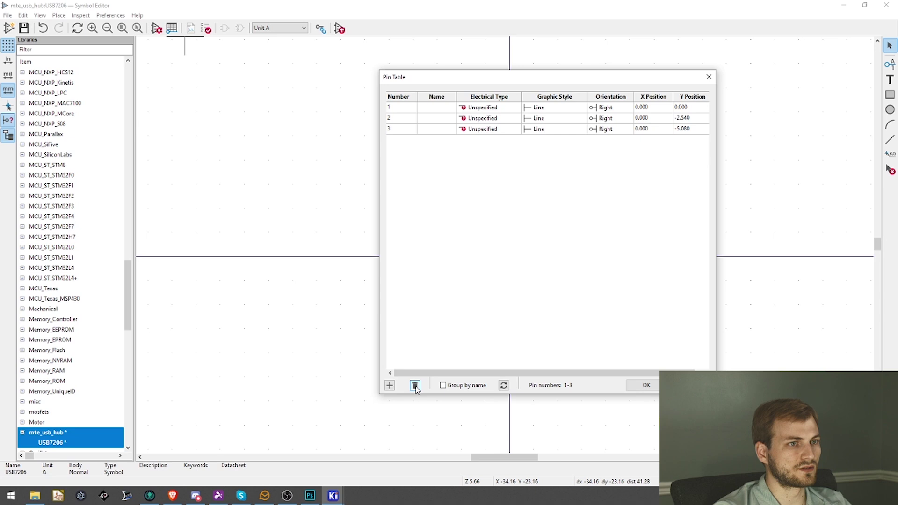
left_click(390, 386)
left_click(390, 386)
left_click(390, 385)
left_click(390, 386)
left_click(390, 385)
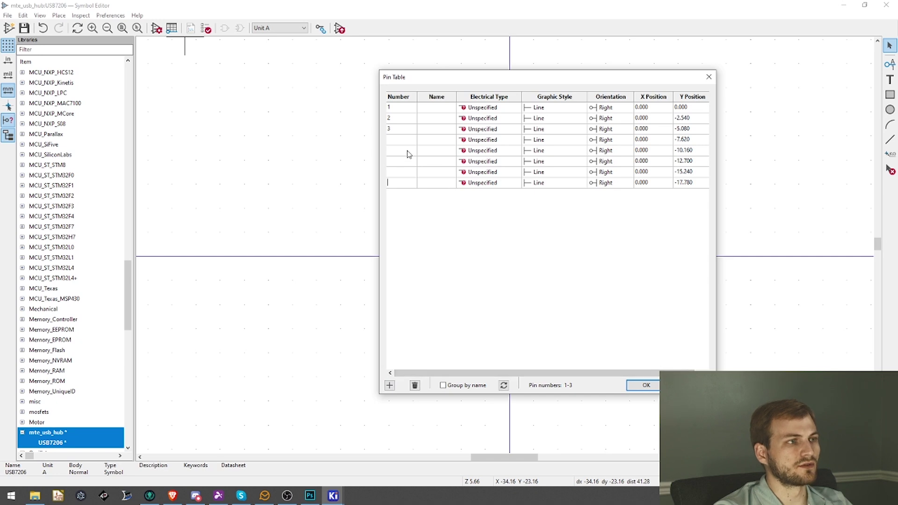
Clear the Number cells of the new pin rows
key("BackSpace")
double_click(401, 118)
key("BackSpace")
double_click(401, 107)
Enter the VCORE/VDD33 pins, add a Power input VSS pin 101, and apply the table
key("BackSpace")
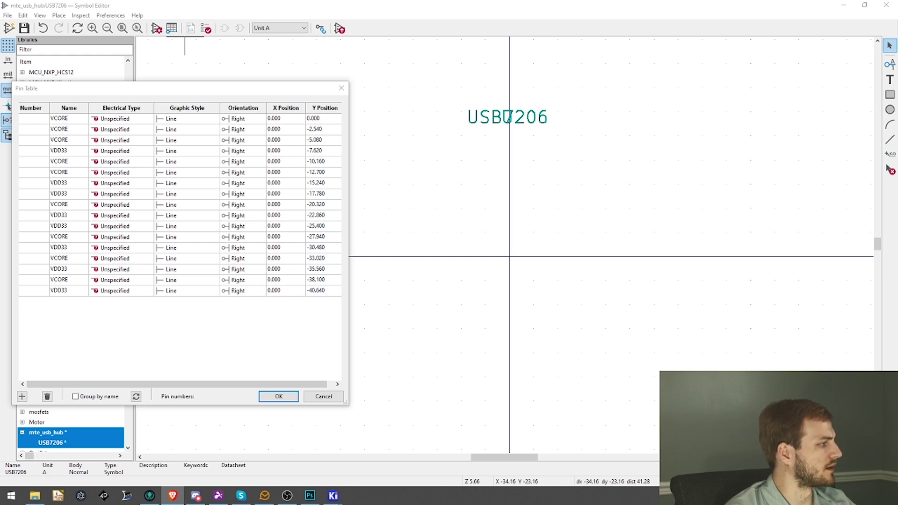
left_click(22, 397)
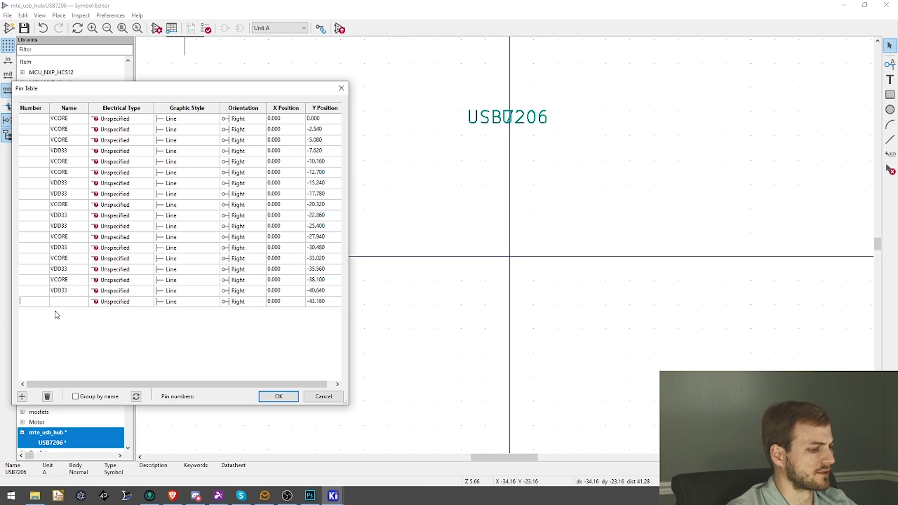
left_click(279, 396)
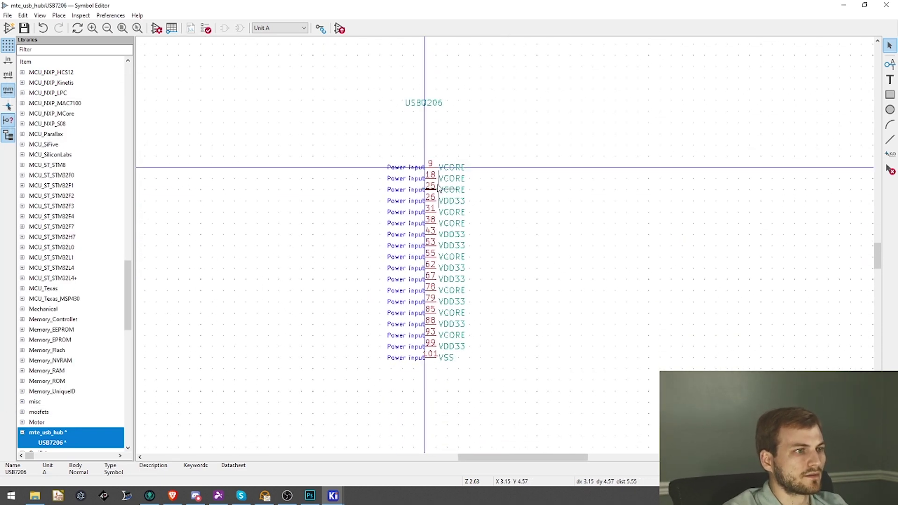
Set the canvas grid to 1.27 mm
scroll(431, 174, "up", 3)
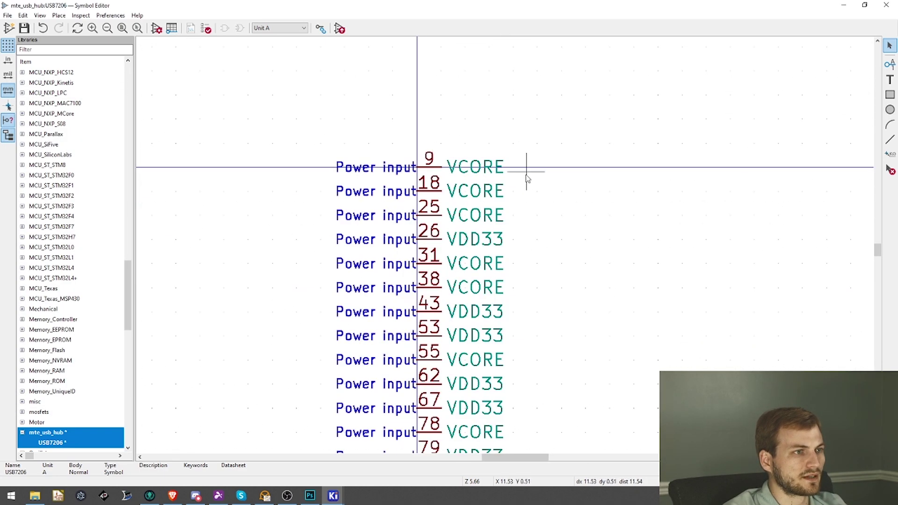
scroll(527, 178, "up", 5)
right_click(452, 195)
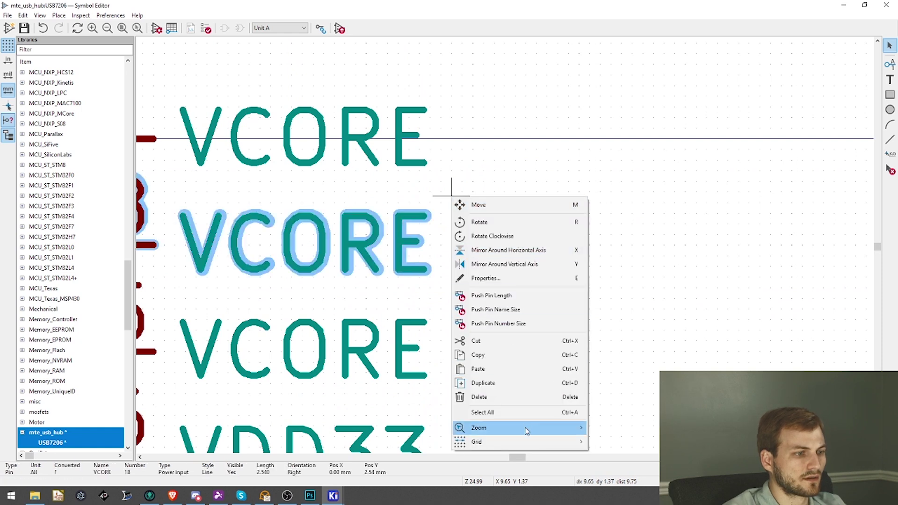
mouse_move(527, 442)
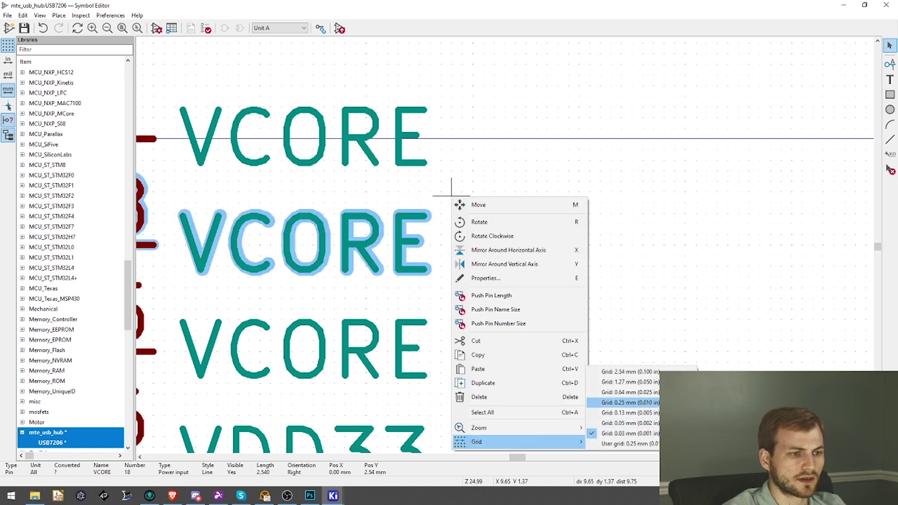
left_click(629, 382)
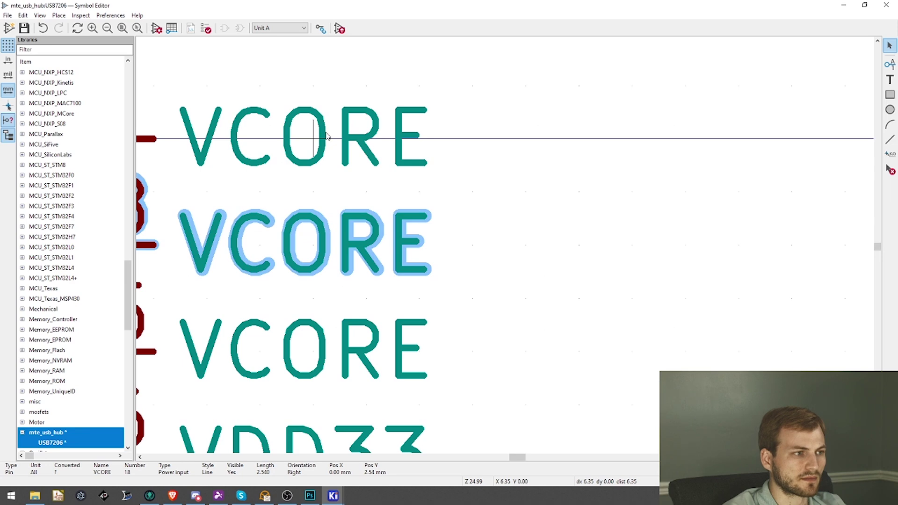
scroll(327, 136, "down", 5)
key("Escape")
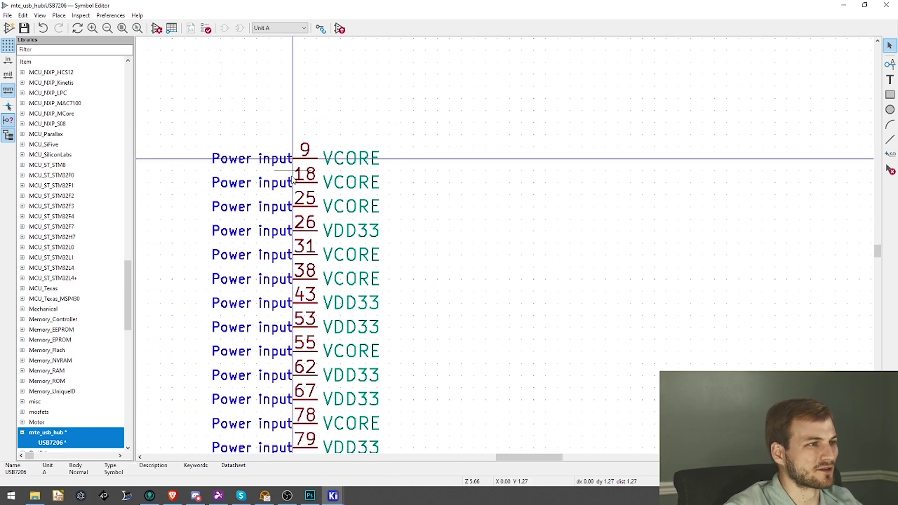
Put VCORE pin 9 atop the column and move pins 9–99 up, away from VSS
left_click_drag(295, 160, 297, 123)
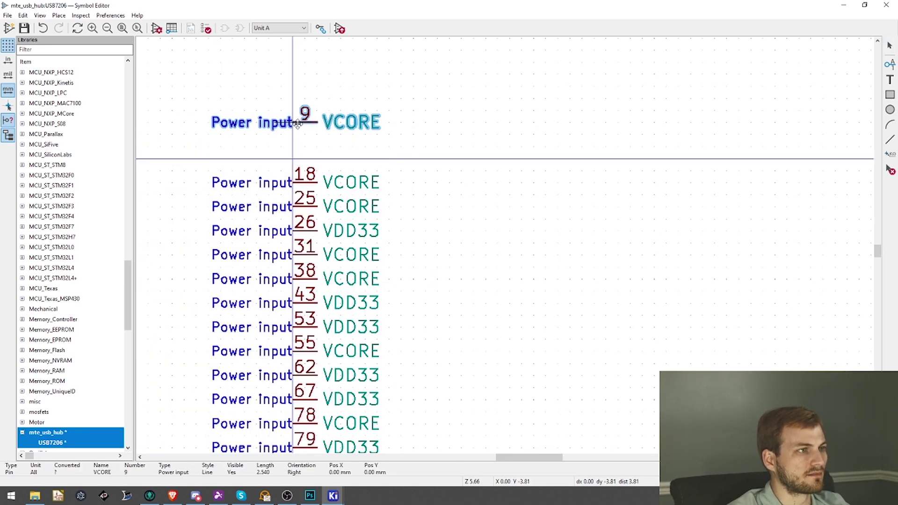
scroll(297, 123, "down", 3)
key("r")
key("r")
key("r")
key("r")
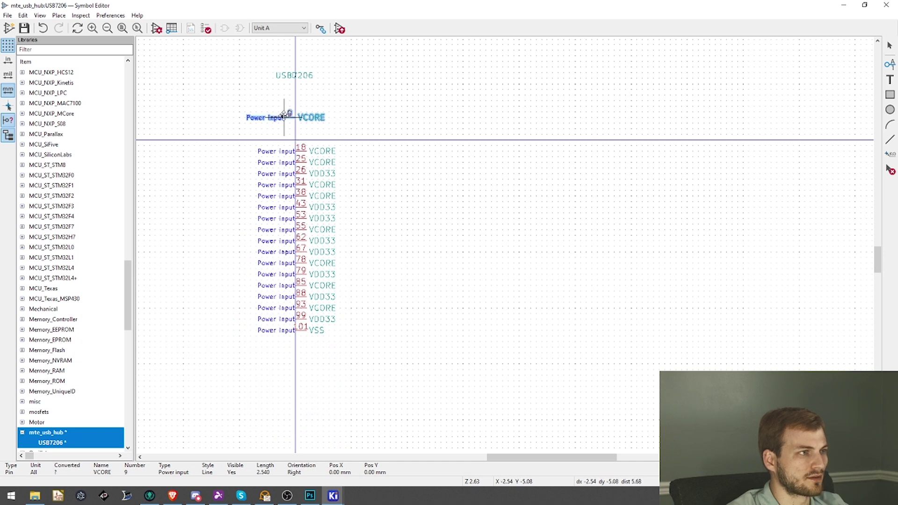
left_click(296, 140)
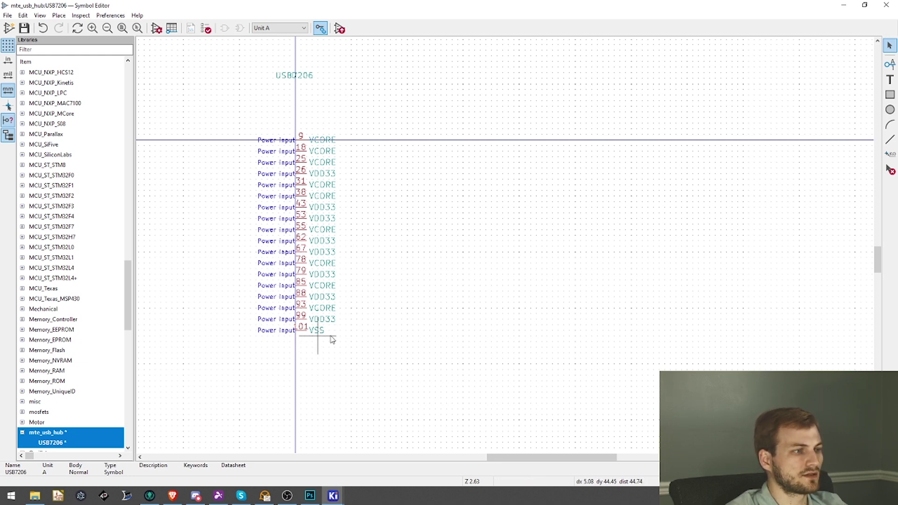
left_click_drag(352, 323, 249, 133)
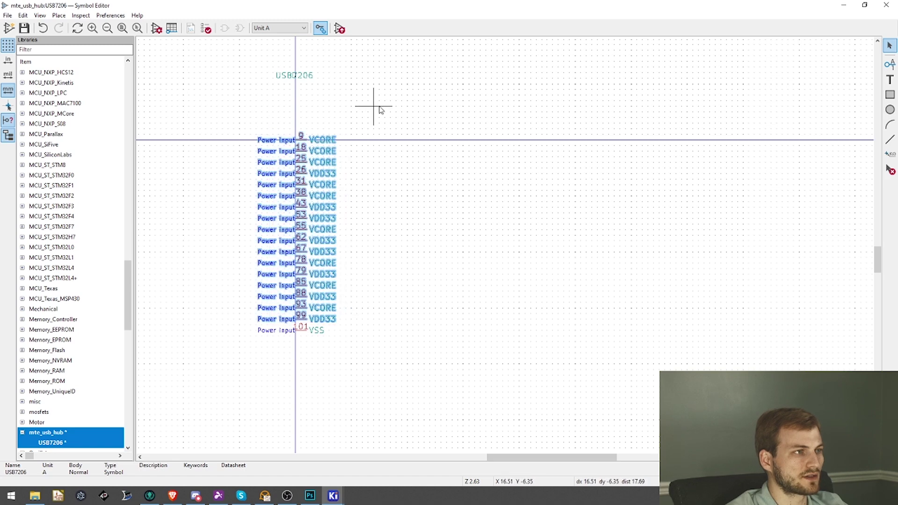
left_click_drag(302, 219, 239, 134)
scroll(323, 180, "up", 3)
left_click(348, 164)
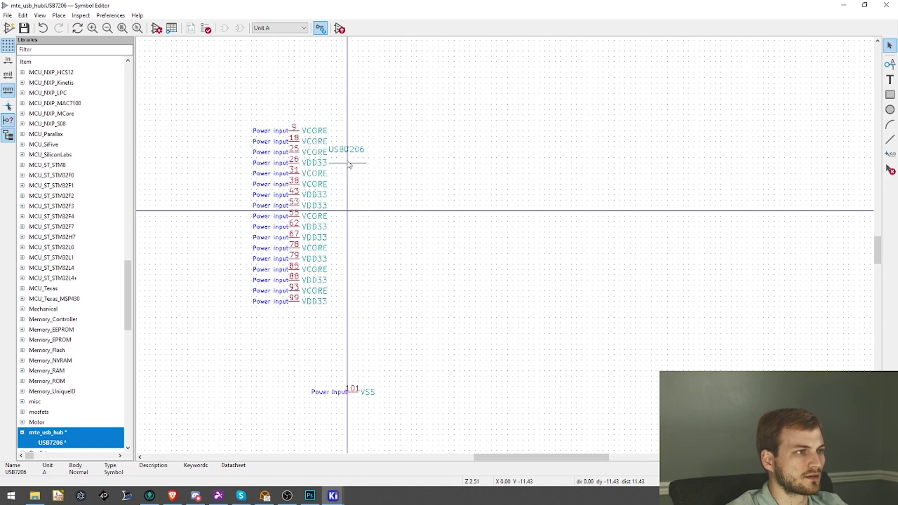
Move the part name and shift VDD33 pins 26, 43, 53 and 67 into a second column
key("m")
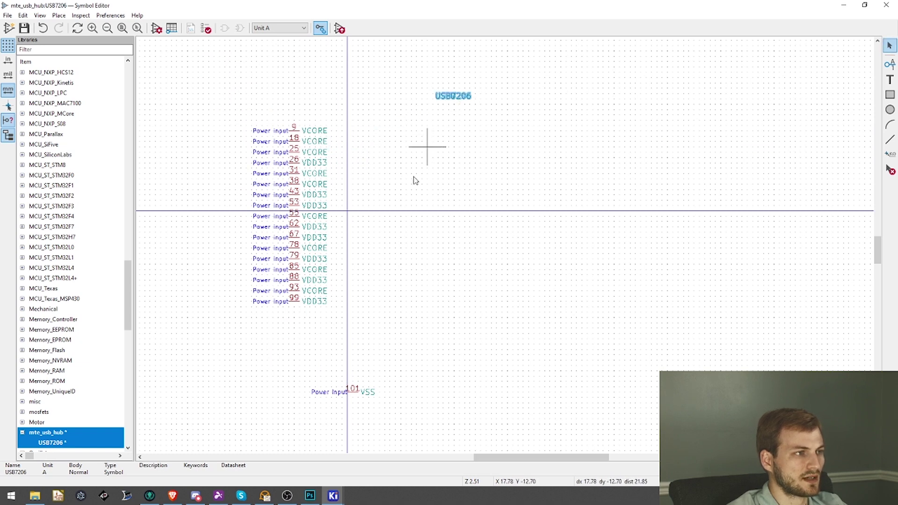
left_click_drag(357, 324, 412, 238)
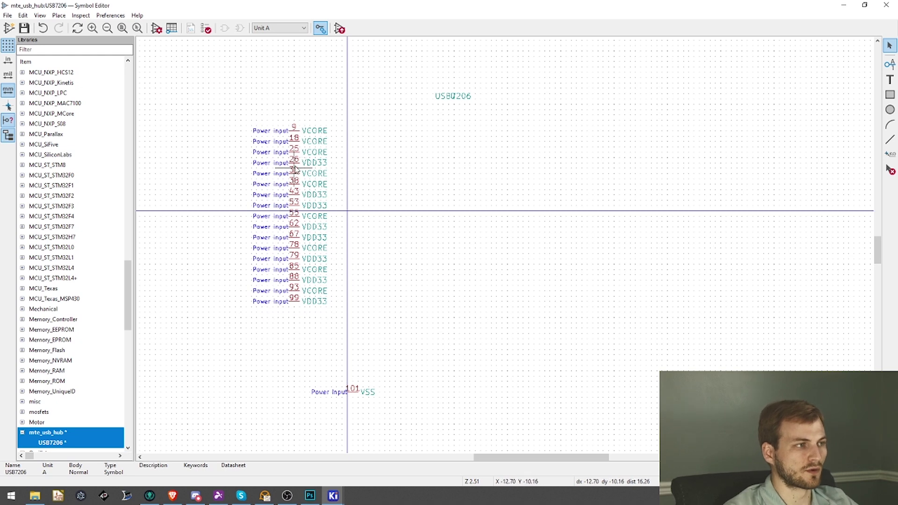
left_click_drag(296, 166, 428, 166)
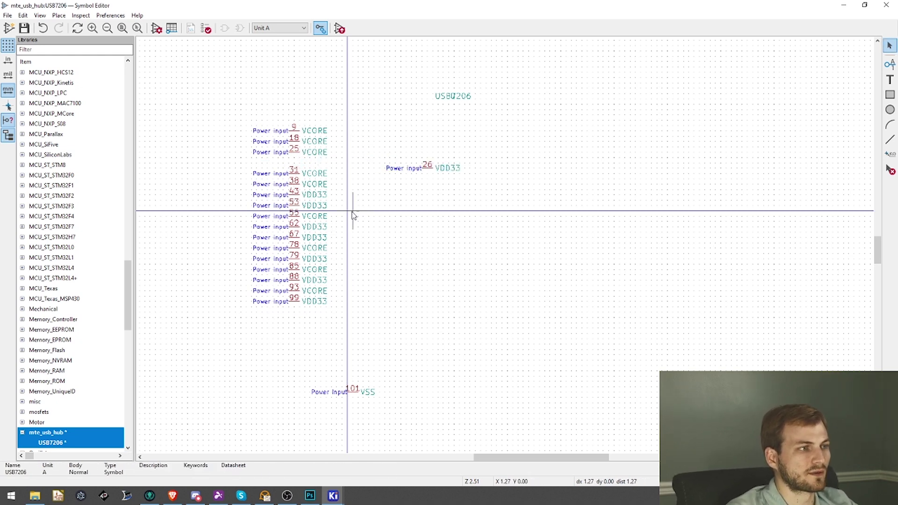
left_click_drag(352, 209, 406, 173)
left_click(335, 248)
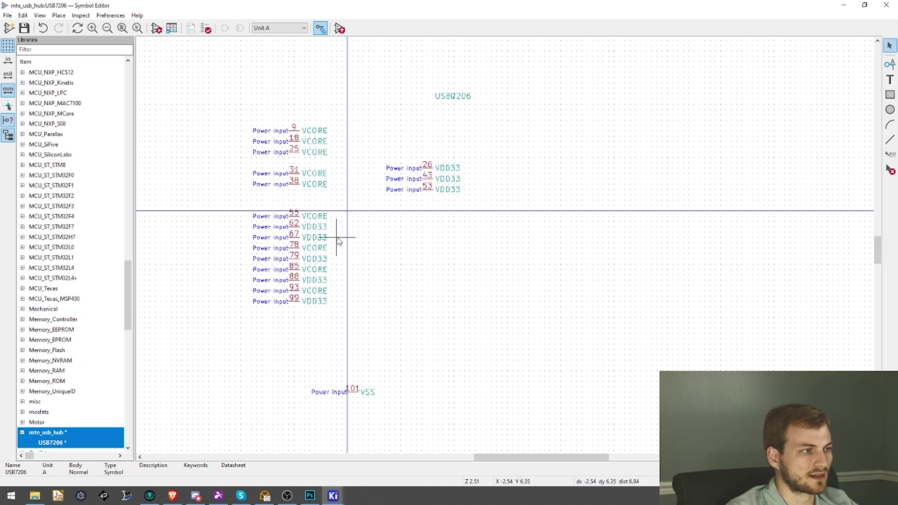
left_click_drag(289, 239, 422, 201)
Switch to unit B and redo the grouped USB pin layout
key("Page_Down")
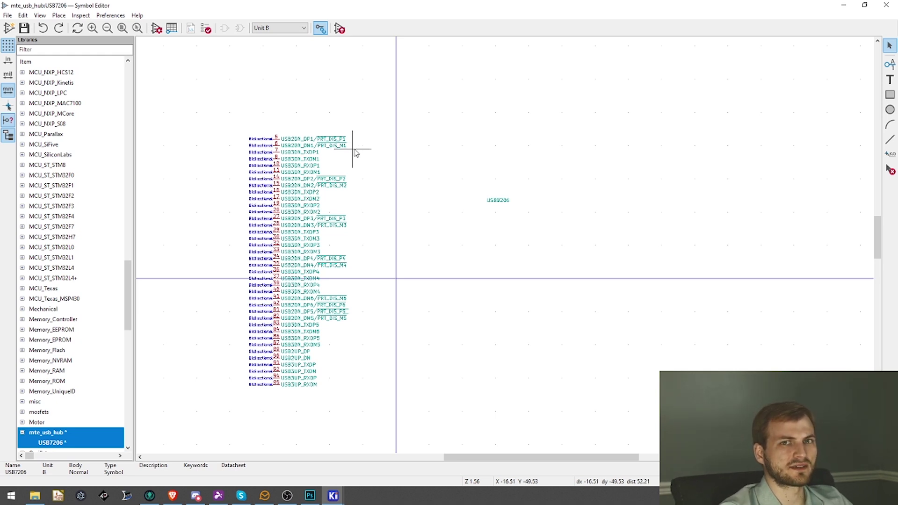
key("ctrl+y")
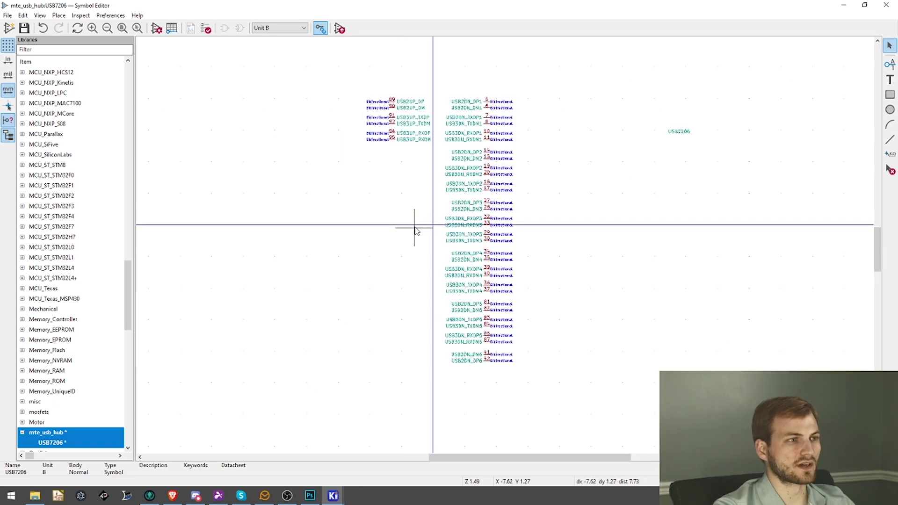
middle_click_drag(405, 114, 367, 104)
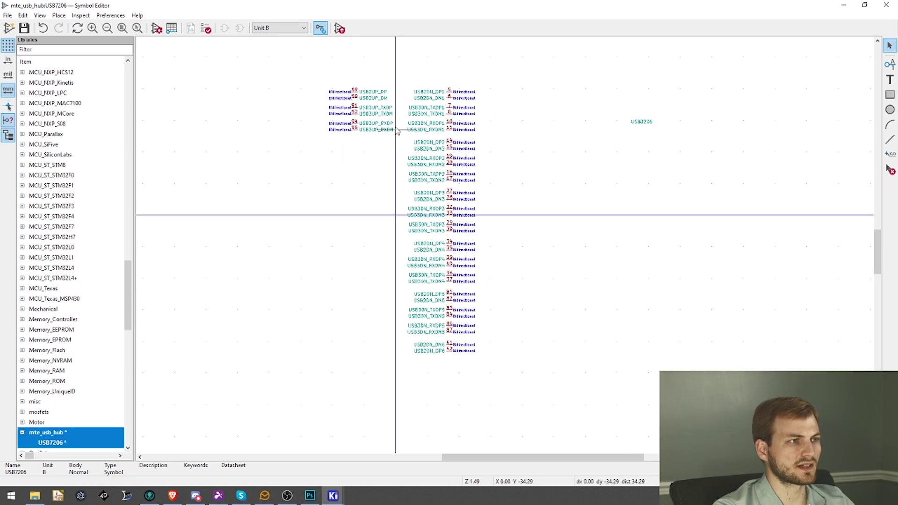
Box-select downstream pin blocks, such as pins 5–11 and 14–20, to check spacing
left_click_drag(395, 348, 322, 146)
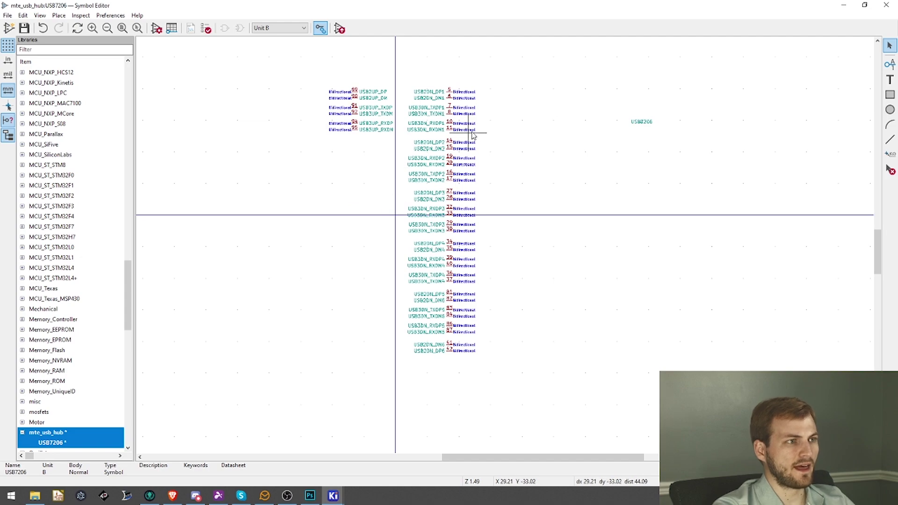
scroll(470, 143, "up", 3)
middle_click_drag(486, 167, 504, 224)
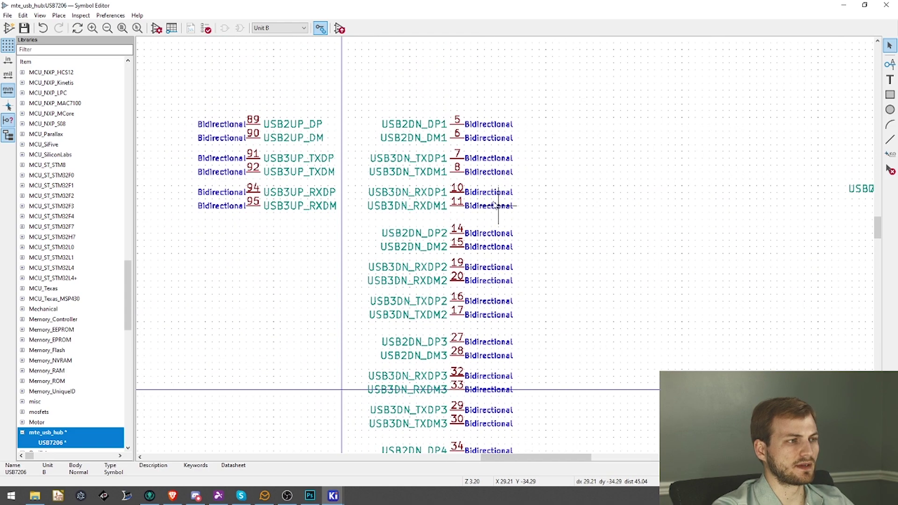
left_click_drag(558, 218, 370, 100)
middle_click_drag(538, 227, 543, 108)
left_click(544, 190)
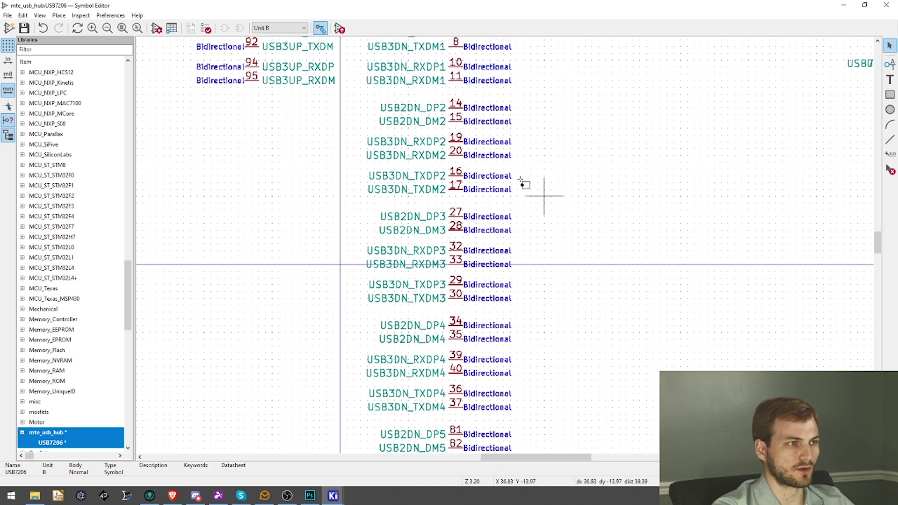
left_click_drag(557, 206, 380, 105)
Box-select the lower pin pairs, excluding pins 41 and 42, to check their spacing
scroll(569, 184, "down", 4)
left_click_drag(541, 231, 358, 89)
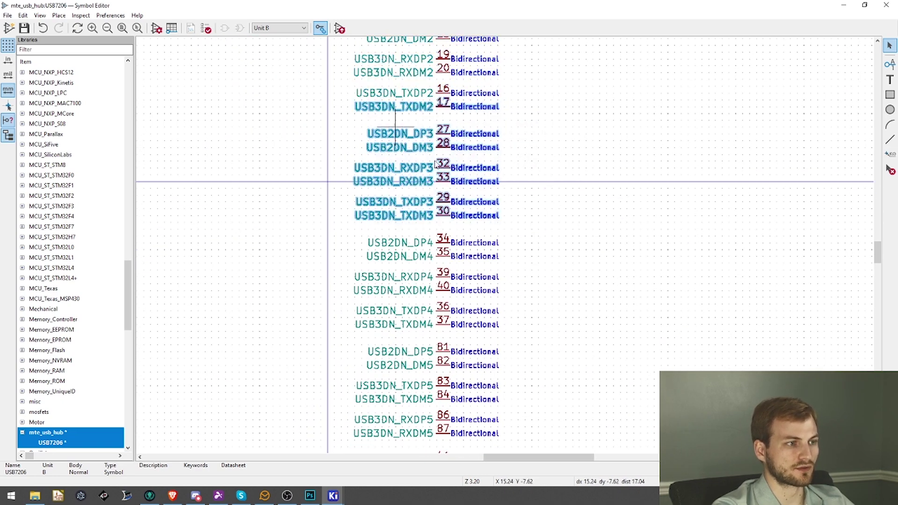
scroll(518, 297, "down", 1)
scroll(514, 282, "down", 3)
left_click(507, 367)
left_click_drag(531, 369, 358, 313)
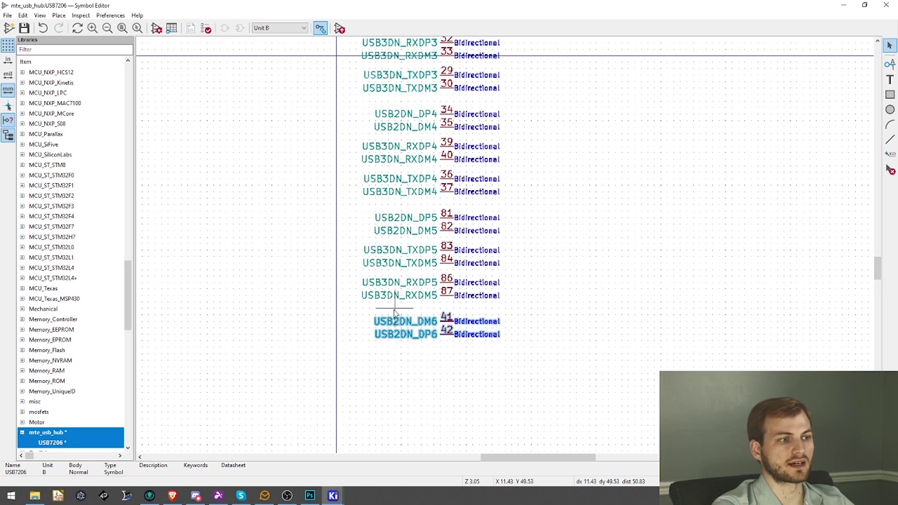
left_click(538, 310)
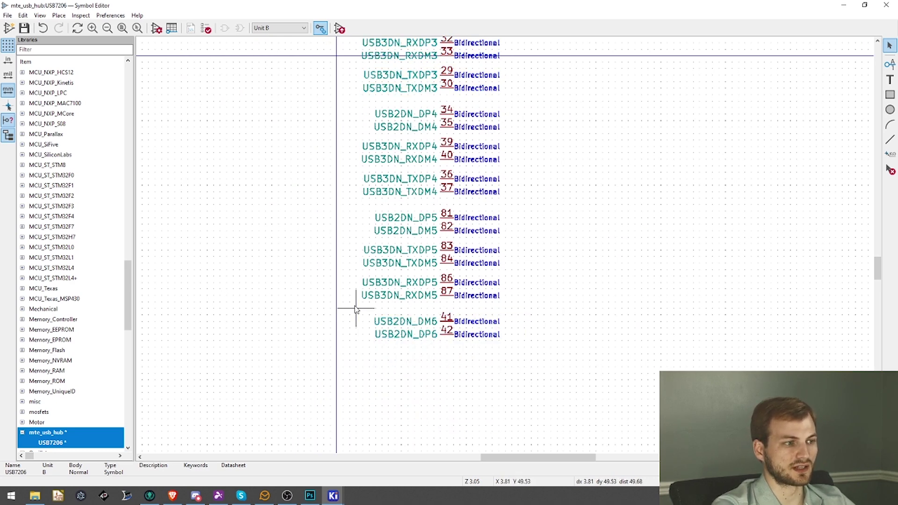
scroll(414, 258, "down", 3)
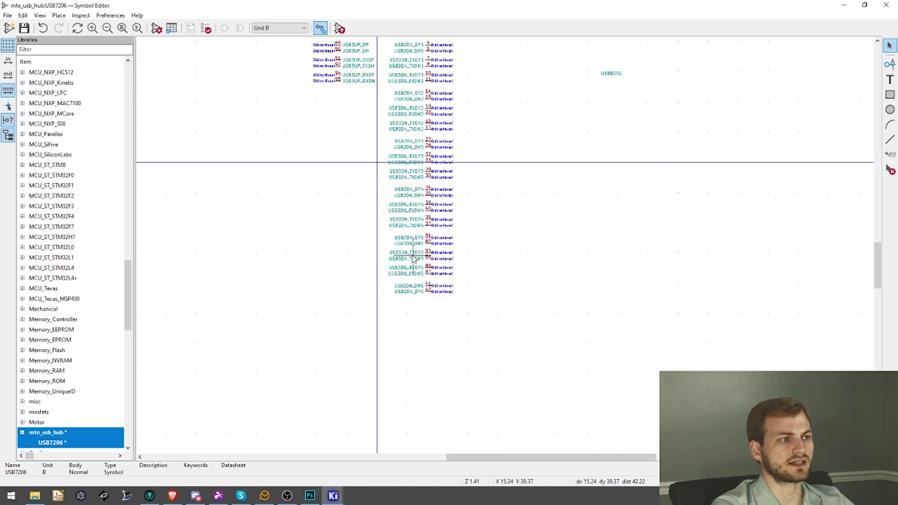
scroll(373, 215, "up", 3)
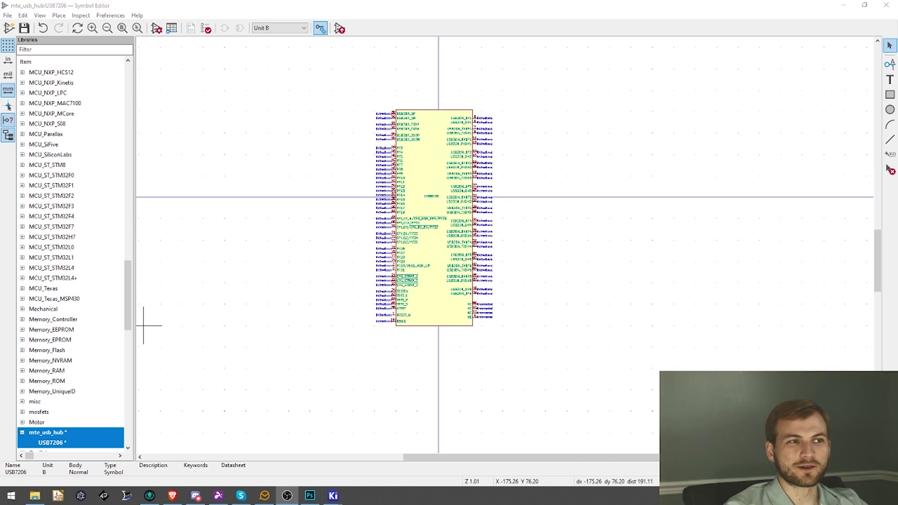
Inspect unit B's left pins from PF3 to VBIAS and save the USB7206 symbol
scroll(412, 216, "up", 3)
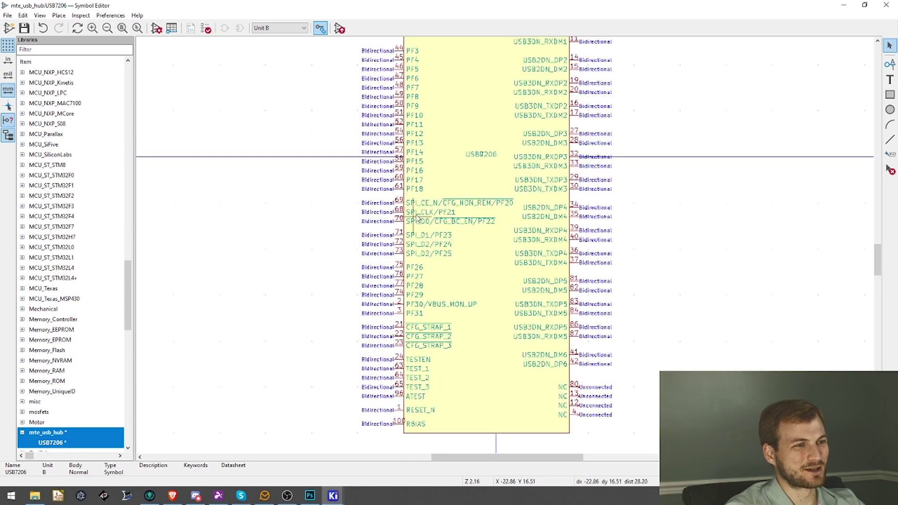
scroll(423, 213, "down", 3)
scroll(411, 214, "up", 3)
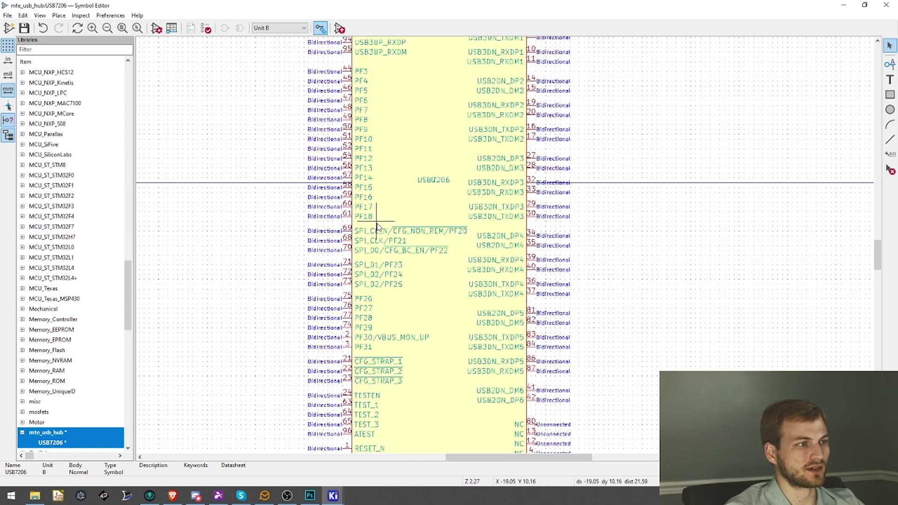
scroll(410, 216, "down", 4)
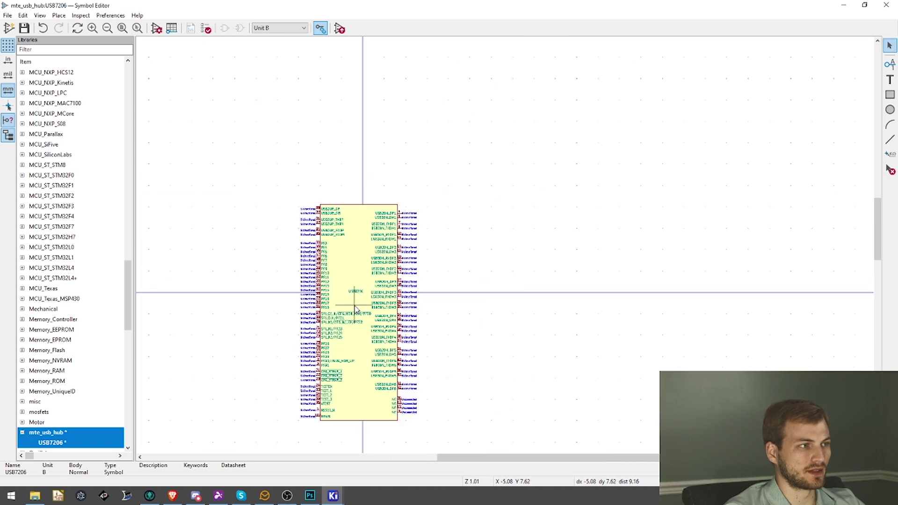
scroll(423, 214, "up", 2)
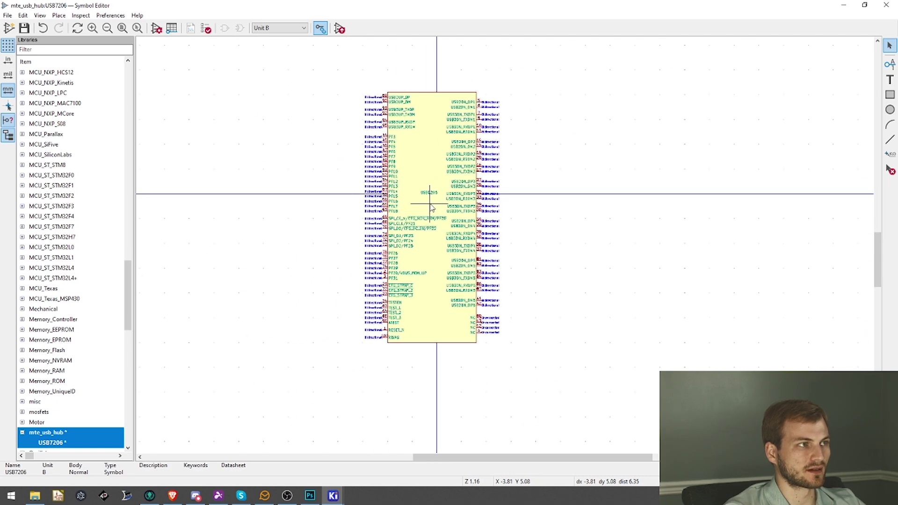
middle_click_drag(440, 206, 406, 212)
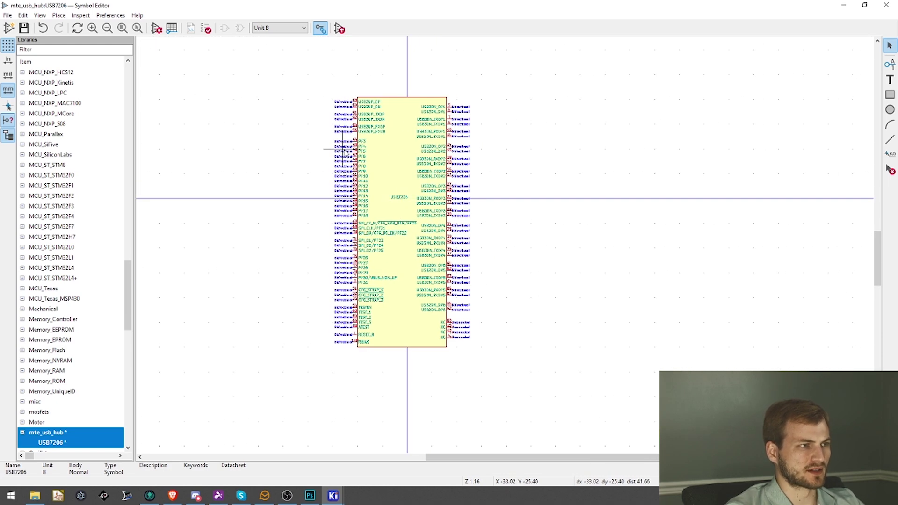
left_click_drag(332, 141, 260, 296)
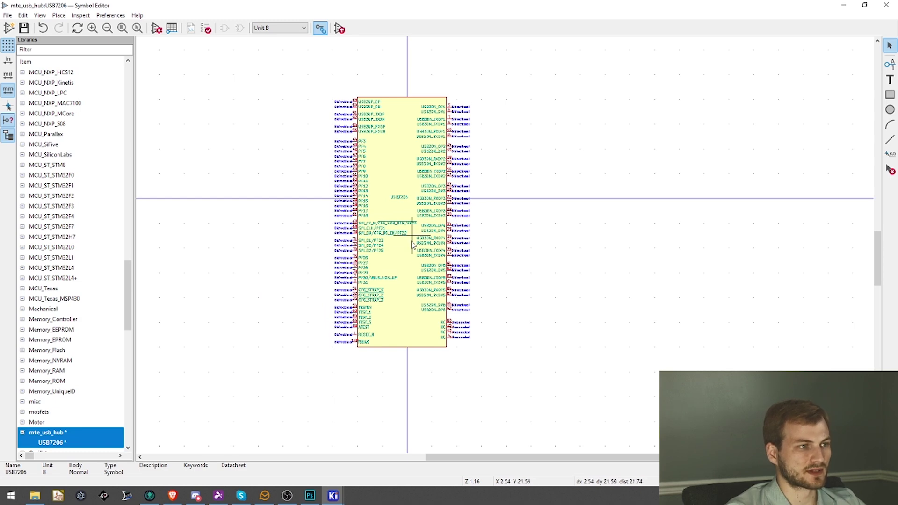
scroll(411, 242, "up", 3)
scroll(412, 247, "down", 3)
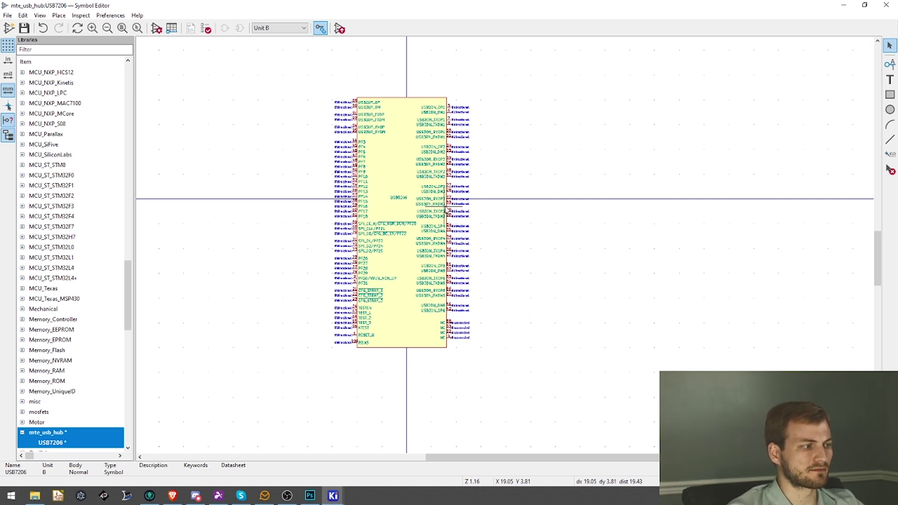
key("ctrl+s")
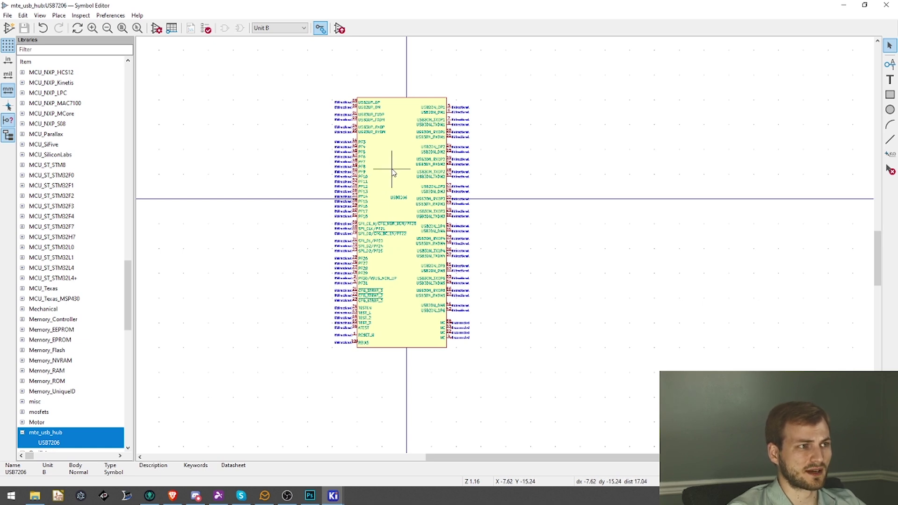
Move the entire unit B symbol up to a new grid position
left_click_drag(553, 372, 301, 80)
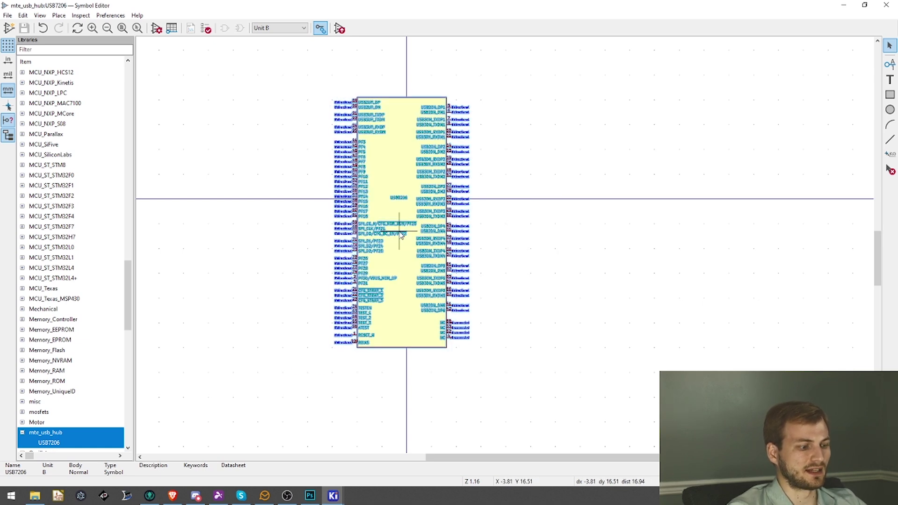
key("m")
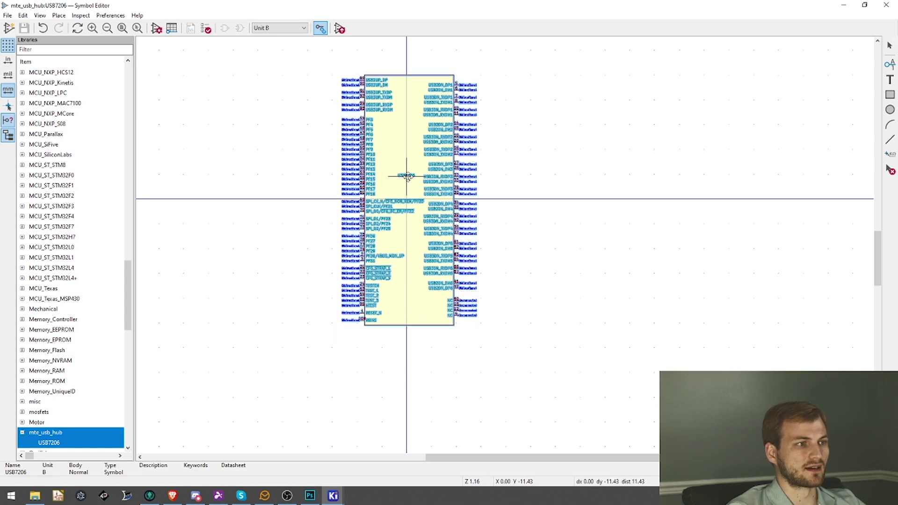
left_click(406, 177)
left_click(512, 191)
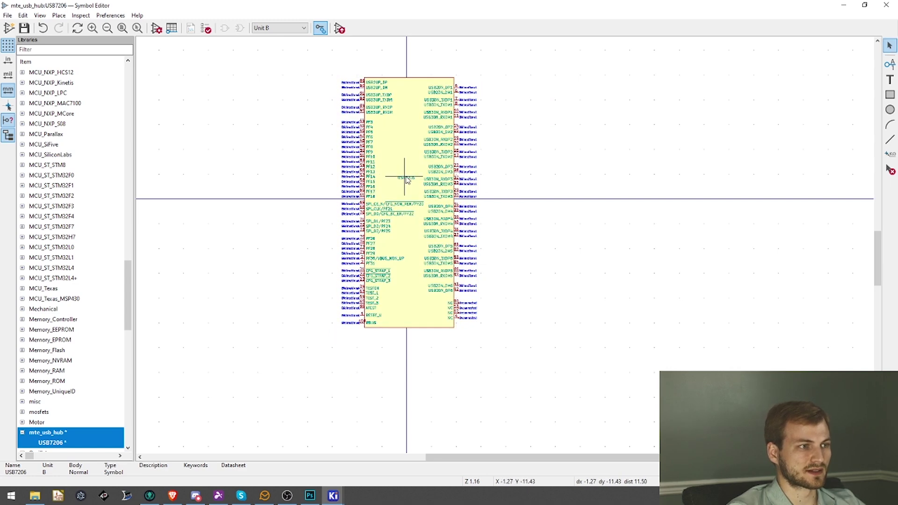
Switch to unit A and zoom around its power pins
left_click(299, 28)
left_click(281, 34)
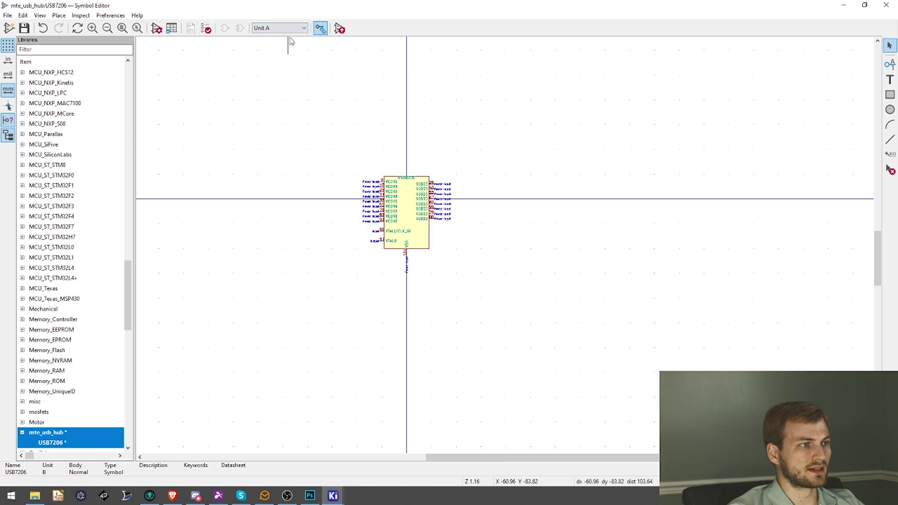
scroll(408, 216, "up", 4)
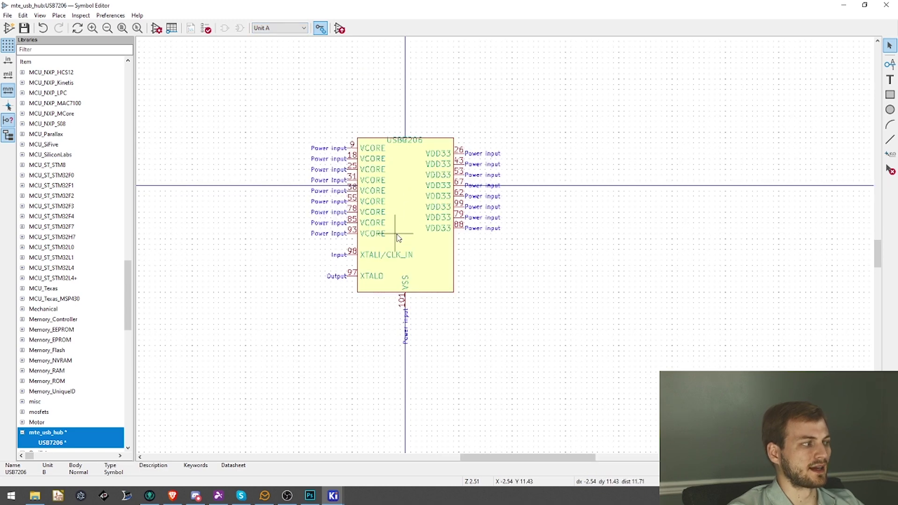
scroll(356, 256, "up", 1)
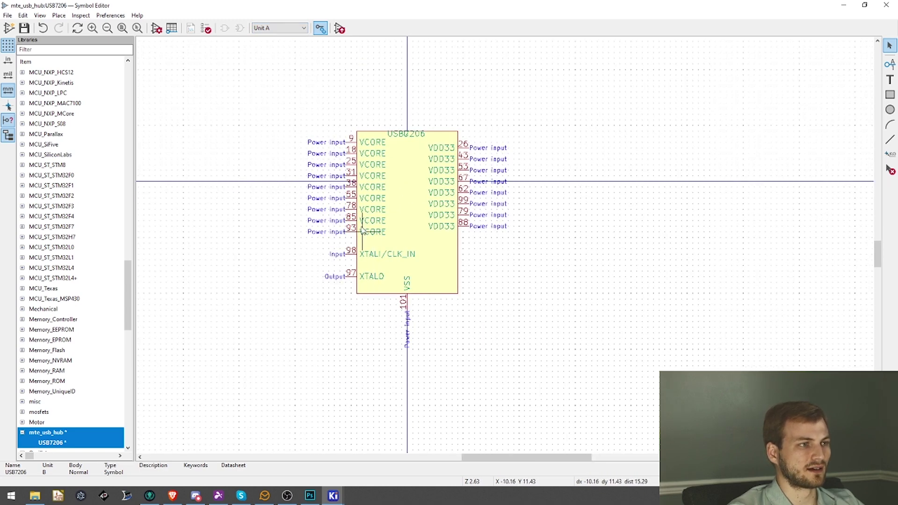
scroll(363, 229, "up", 2)
scroll(371, 345, "down", 4)
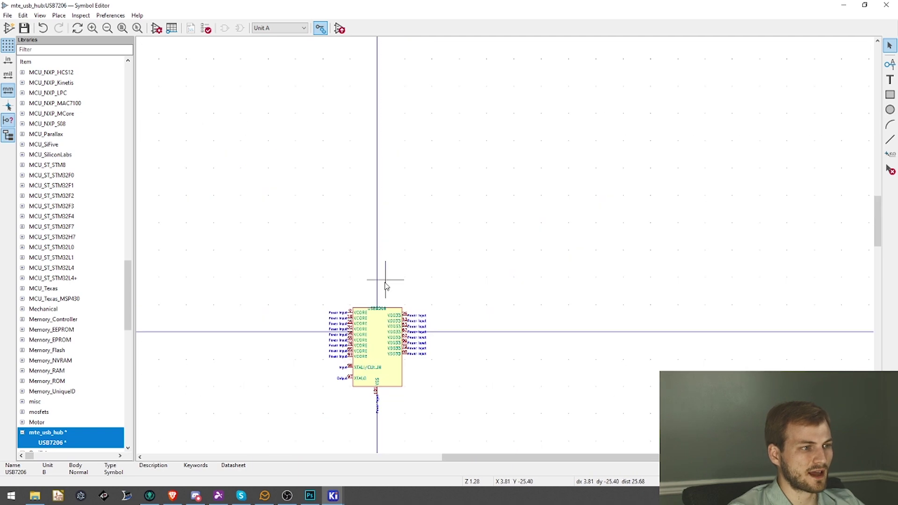
scroll(386, 286, "up", 4)
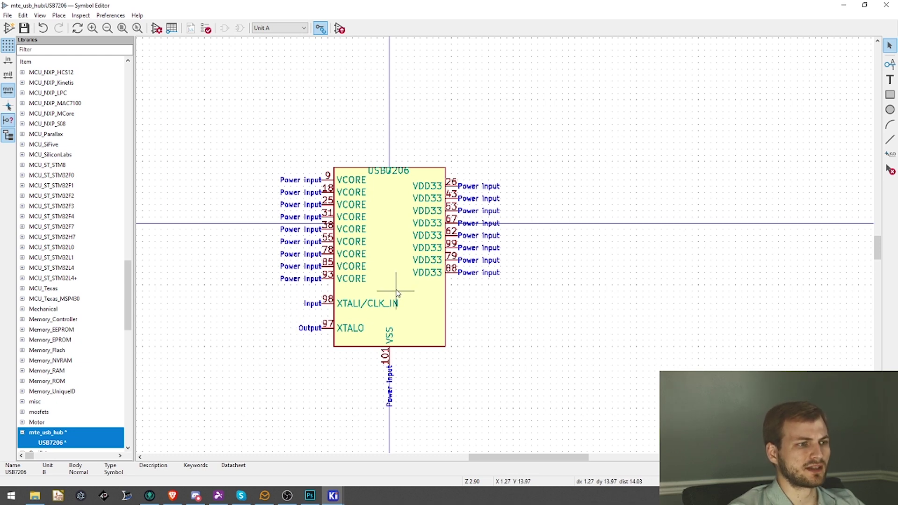
Return to unit B and save the USB7206 symbol to mte_usb_hub
left_click(295, 28)
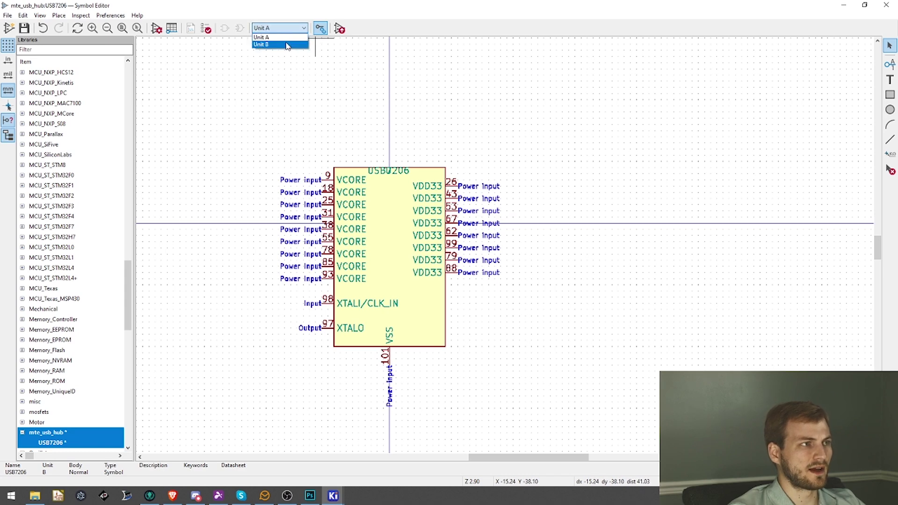
left_click(288, 45)
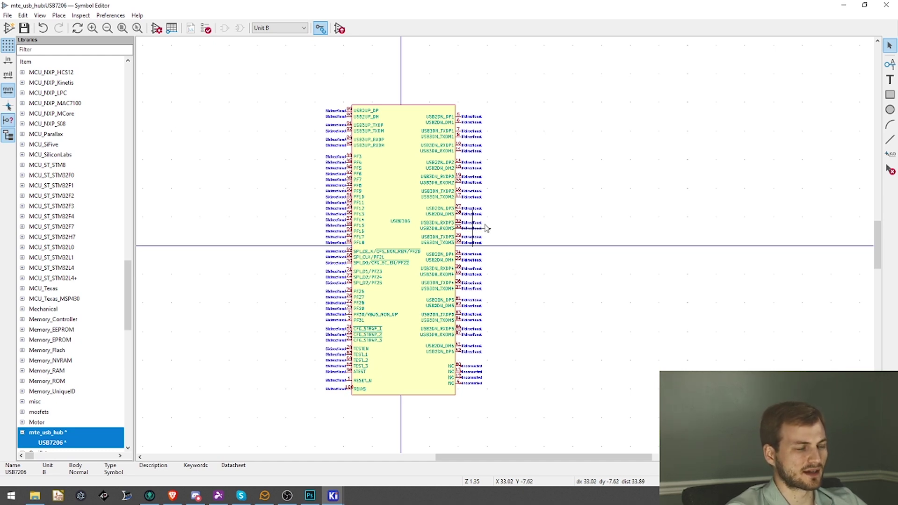
key("ctrl+s")
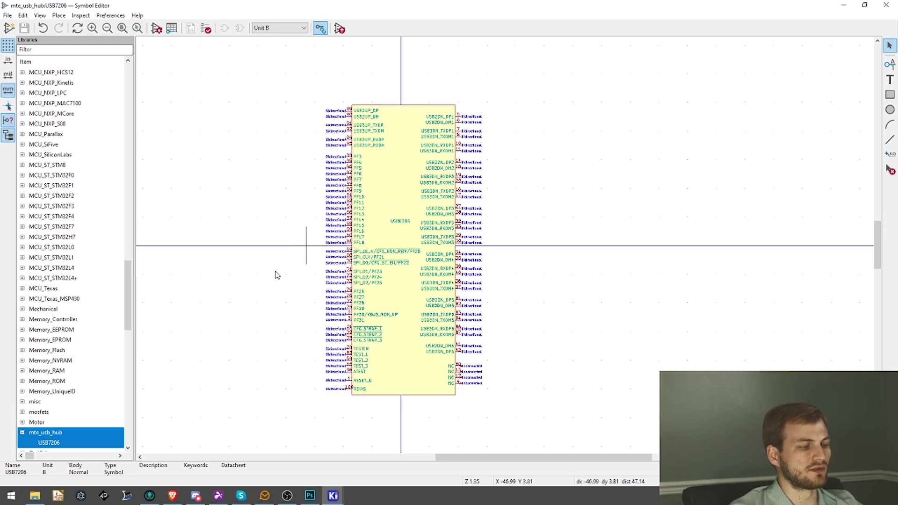
Move the HD3SS3220 name text right of the origin and start a pin left of it
left_click(173, 496)
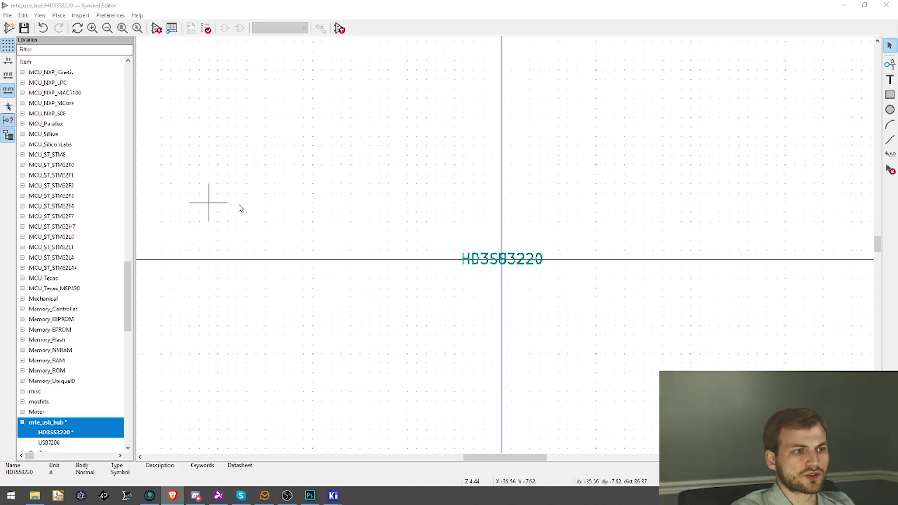
left_click(500, 262)
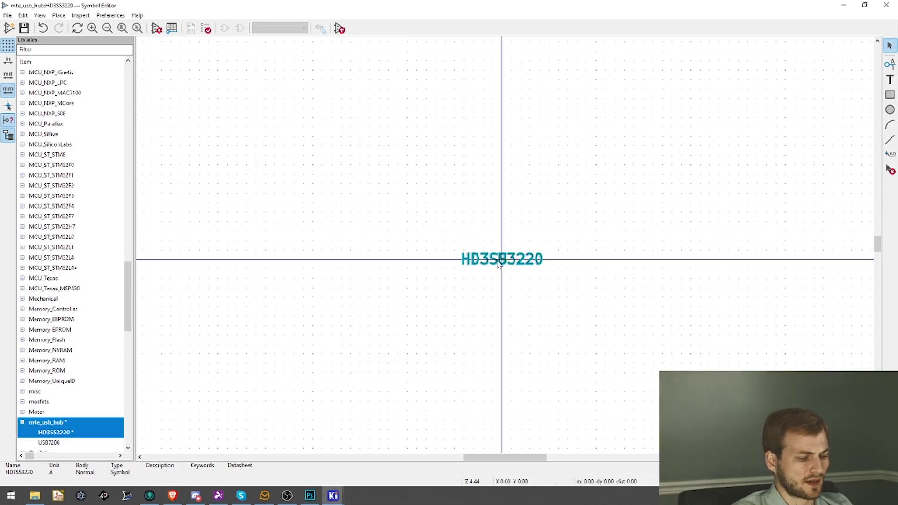
left_click_drag(510, 260, 642, 260)
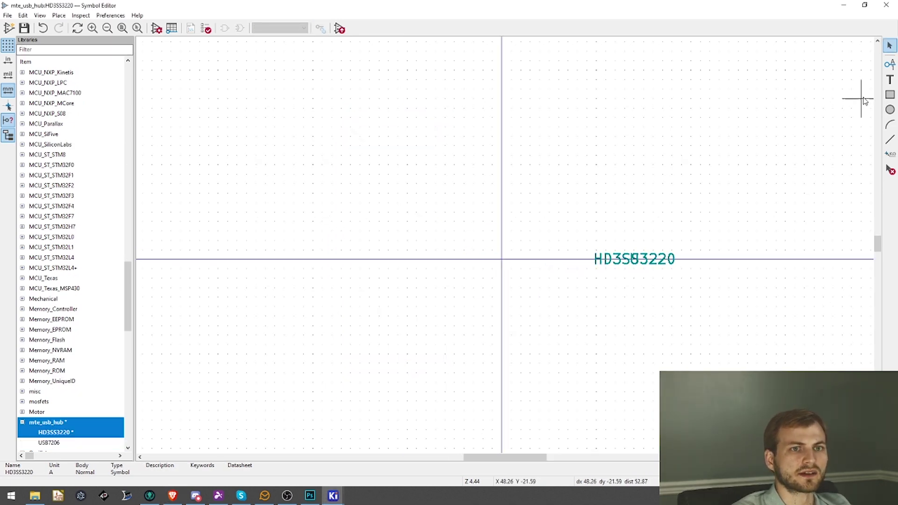
left_click(891, 66)
left_click(418, 98)
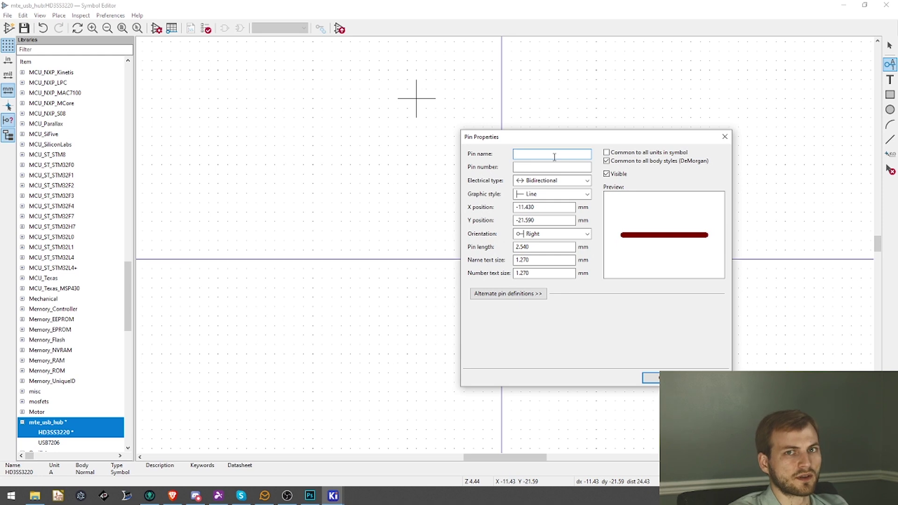
Place bidirectional pin 1 left of the origin and repeat it down to pin 31
key("Tab")
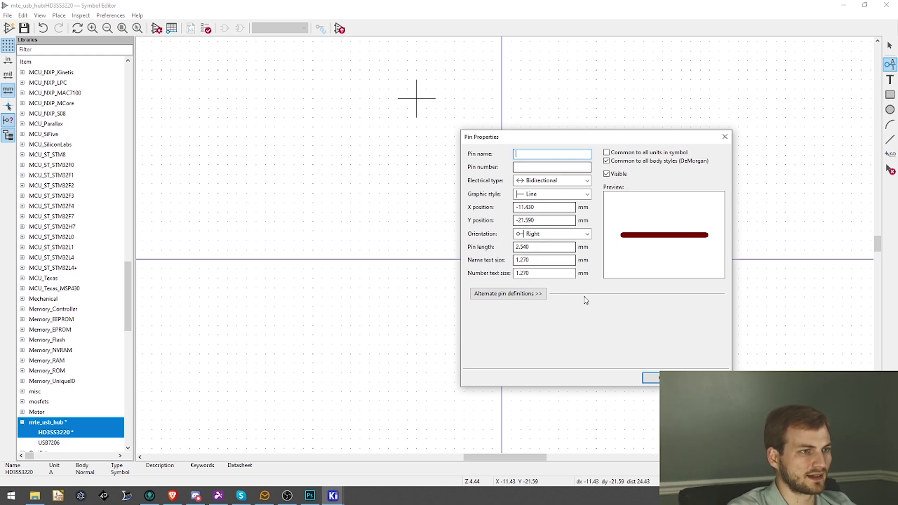
type("1")
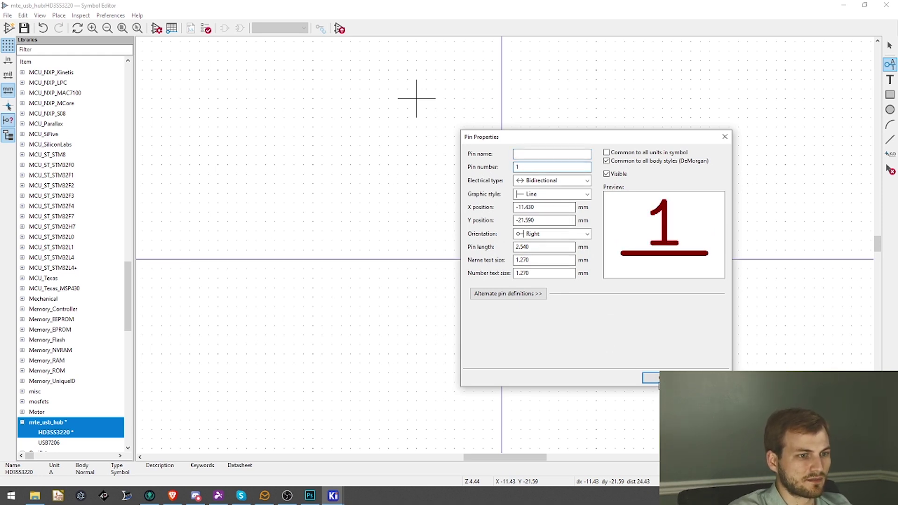
key("Return")
left_click(422, 97)
key("Insert")
key("Insert")
key("Insert")
key("Insert")
key("Insert")
key("Insert")
key("Insert")
key("Insert")
key("Insert")
key("Insert")
key("Insert")
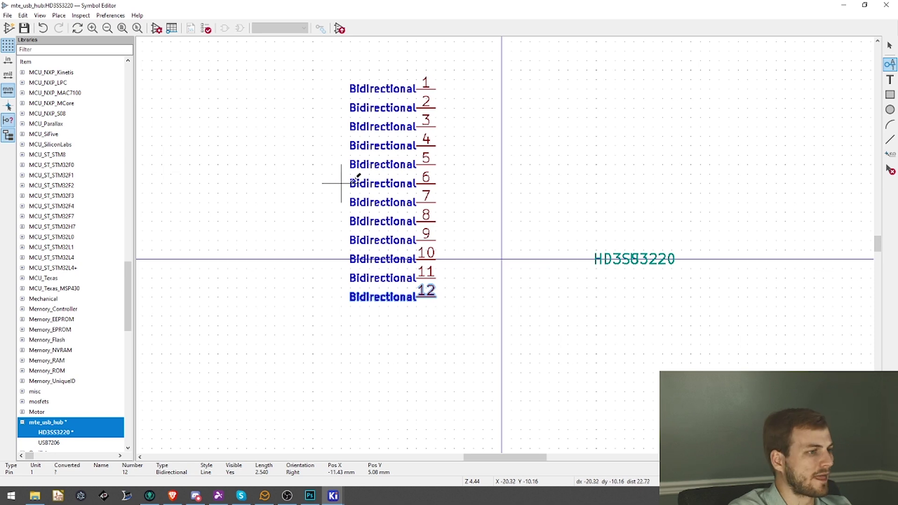
scroll(341, 183, "down", 3)
key("Insert")
key("Insert")
key("Insert")
key("Insert")
key("Insert")
key("Insert")
key("Insert")
key("Insert")
key("Insert")
key("Insert")
key("Insert")
key("Insert")
key("Insert")
key("Insert")
key("Insert")
key("Insert")
key("Insert")
key("Insert")
key("Insert")
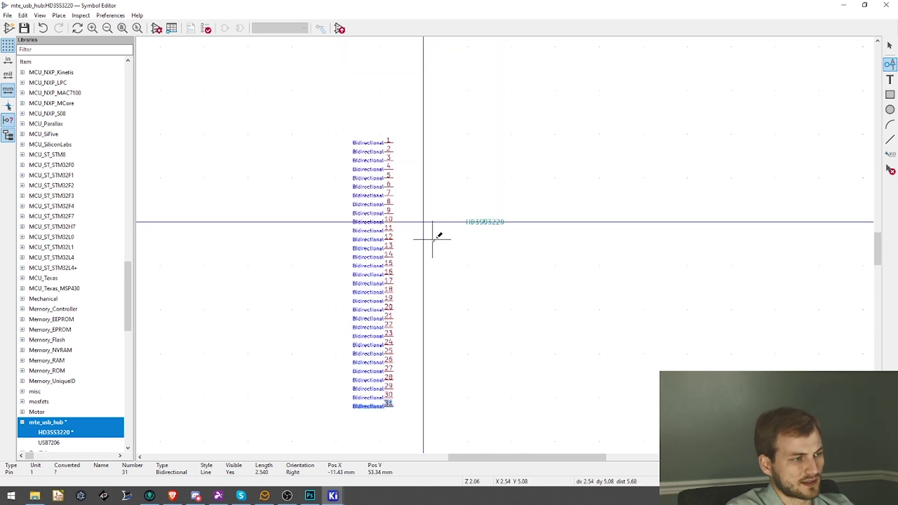
key("Escape")
left_click(160, 30)
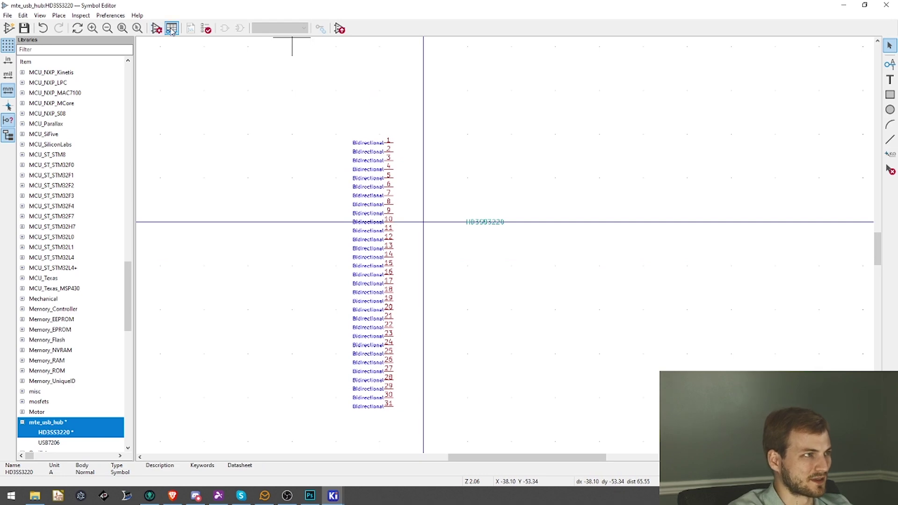
Enlarge the Pin Table to all 31 rows and enter pin names and types, CC2 to EPAD
left_click_drag(407, 75, 404, 21)
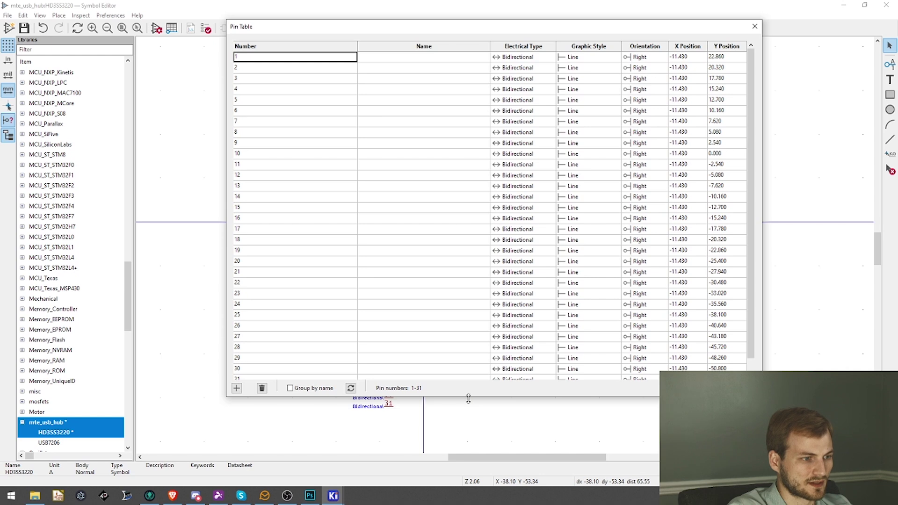
left_click_drag(469, 398, 464, 432)
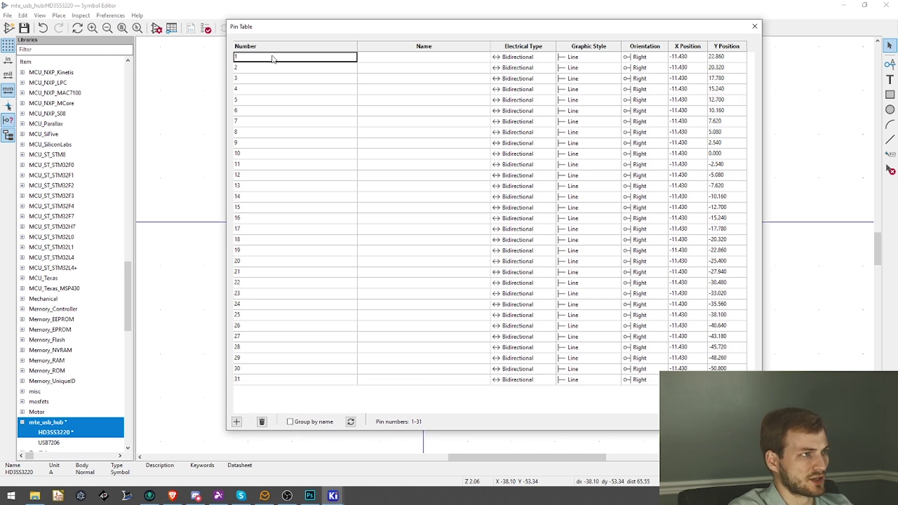
left_click(394, 57)
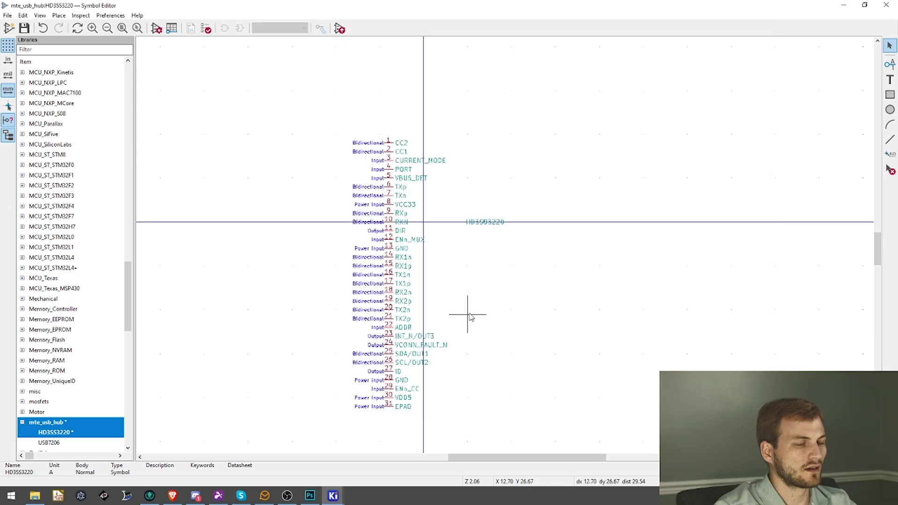
scroll(469, 315, "down", 2)
left_click_drag(511, 212, 661, 131)
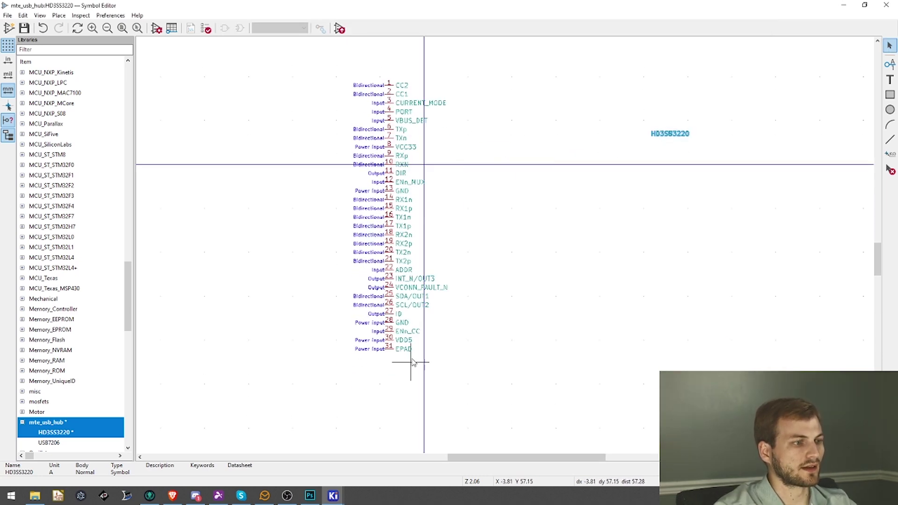
Move the EPAD pin 31 down below the column and rotate it vertical
left_click(401, 348)
left_click_drag(401, 349, 535, 342)
key("r")
left_click(534, 341)
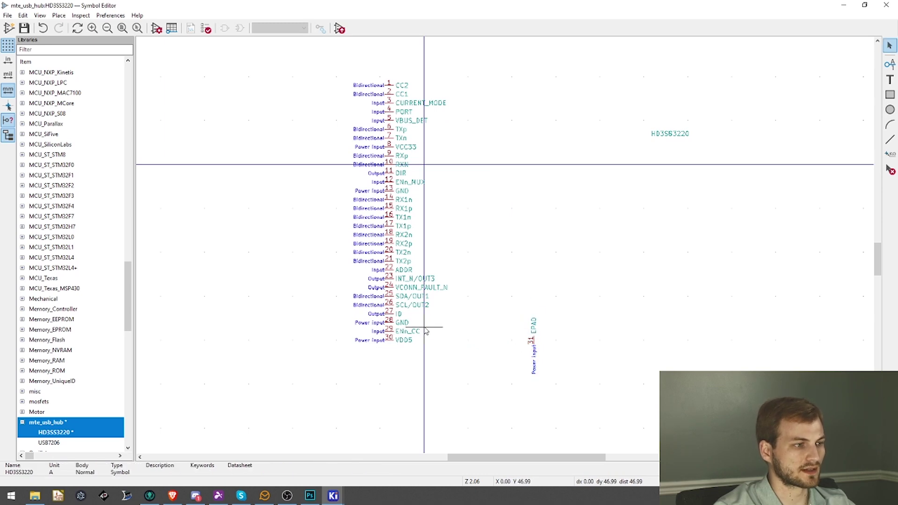
key("Escape")
Place GND pin 28 vertically beside the EPAD pin
left_click(393, 326)
left_click_drag(393, 327, 512, 349)
key("r")
scroll(515, 348, "up", 6)
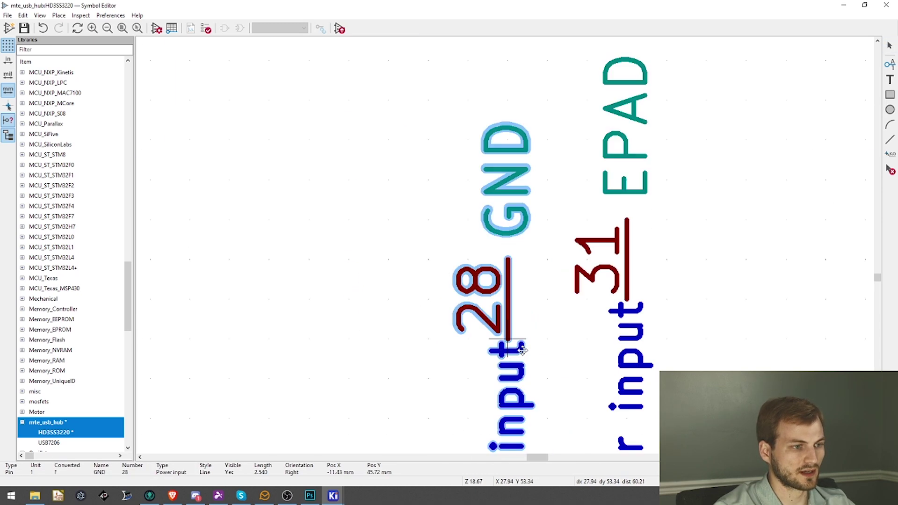
left_click(568, 318)
scroll(515, 328, "down", 6)
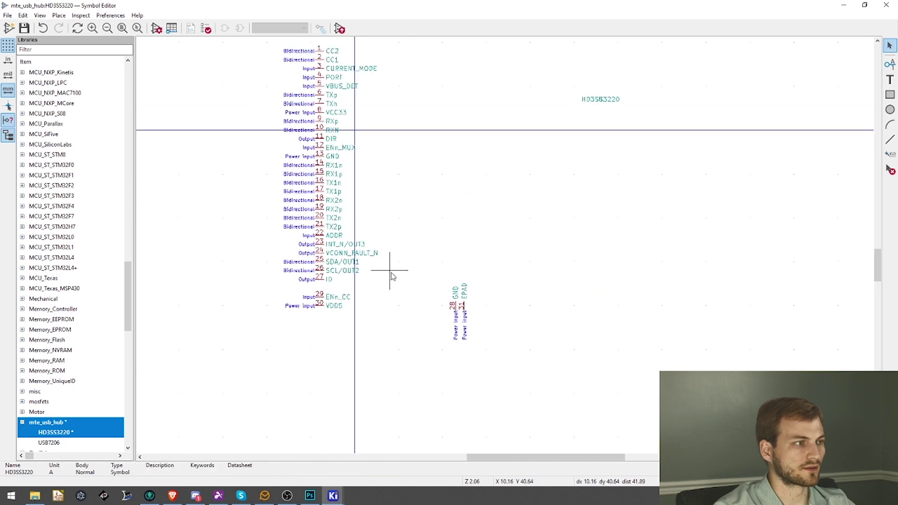
Move GND pin 13 out of the column and stand it vertically beside pins 28 and 31
scroll(367, 184, "up", 4)
left_click_drag(366, 186, 366, 239)
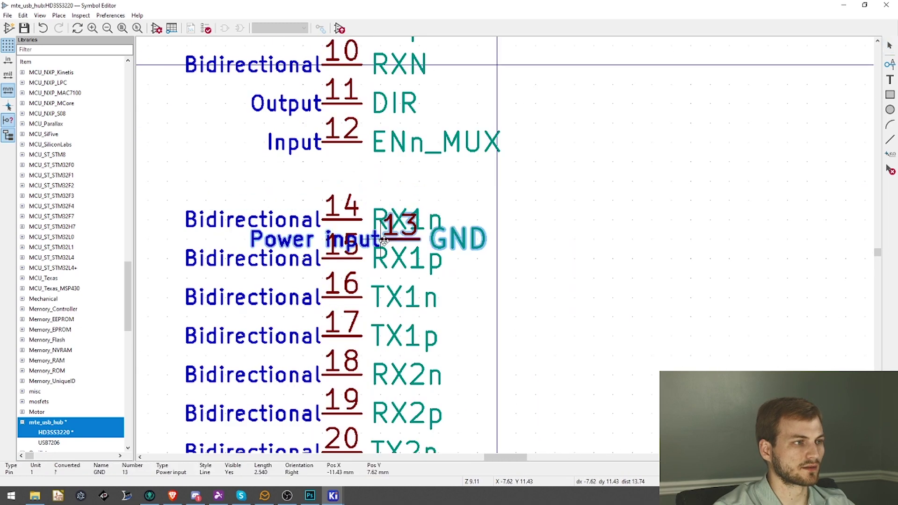
scroll(505, 351, "down", 5)
scroll(513, 294, "up", 4)
key("r")
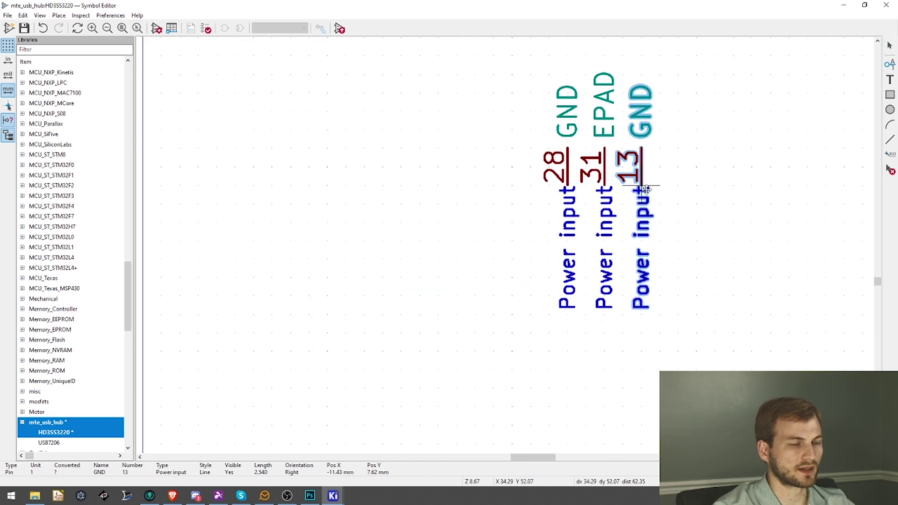
left_click(644, 192)
scroll(643, 192, "down", 6)
scroll(439, 235, "up", 4)
scroll(427, 151, "left", 2)
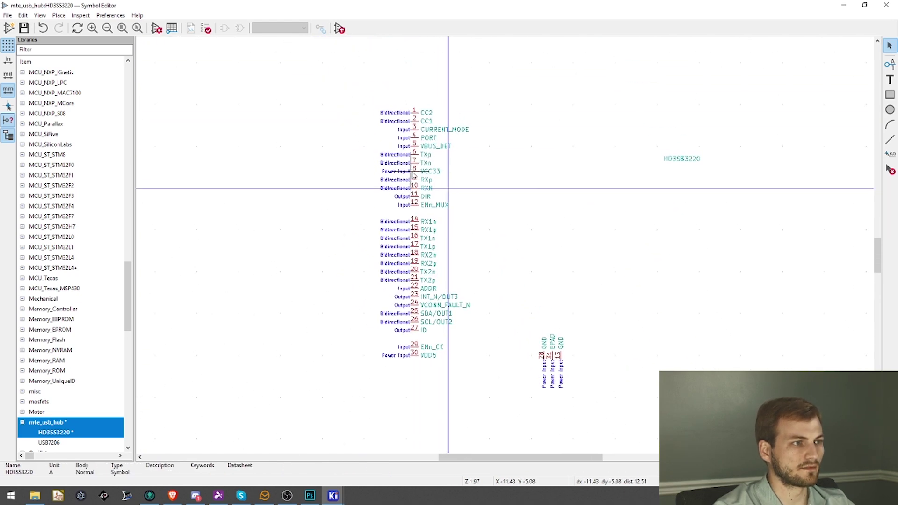
Drag VDD5 pin 30 out to sit just below VCC33
left_click_drag(413, 175, 533, 200)
scroll(444, 236, "down", 2)
scroll(445, 237, "left", 1)
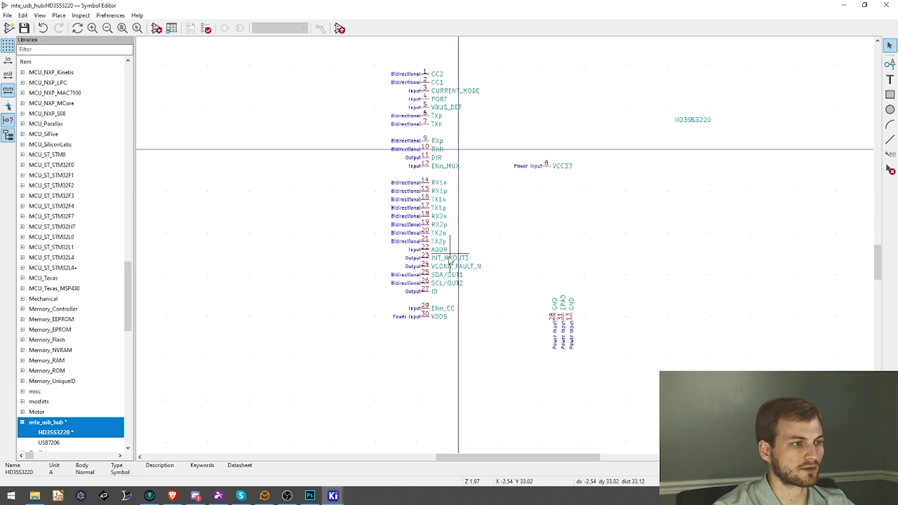
left_click_drag(427, 318, 548, 175)
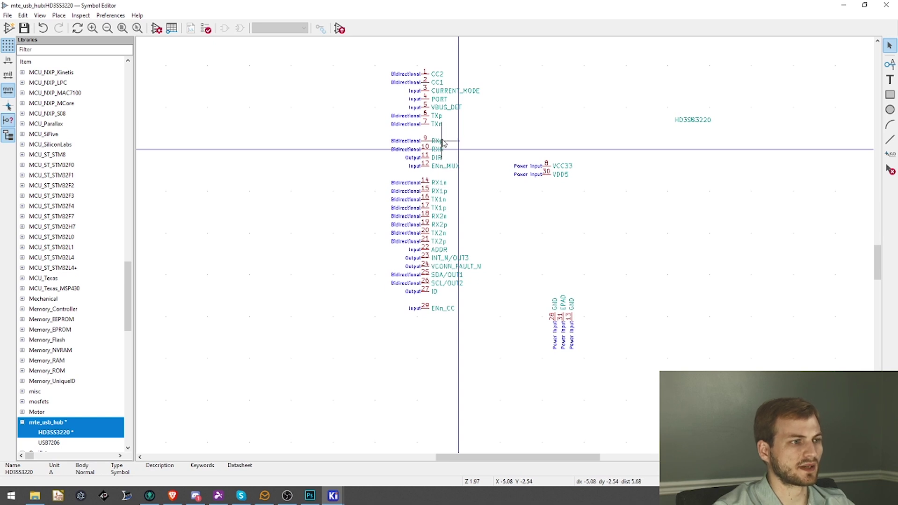
middle_click_drag(443, 142, 444, 166)
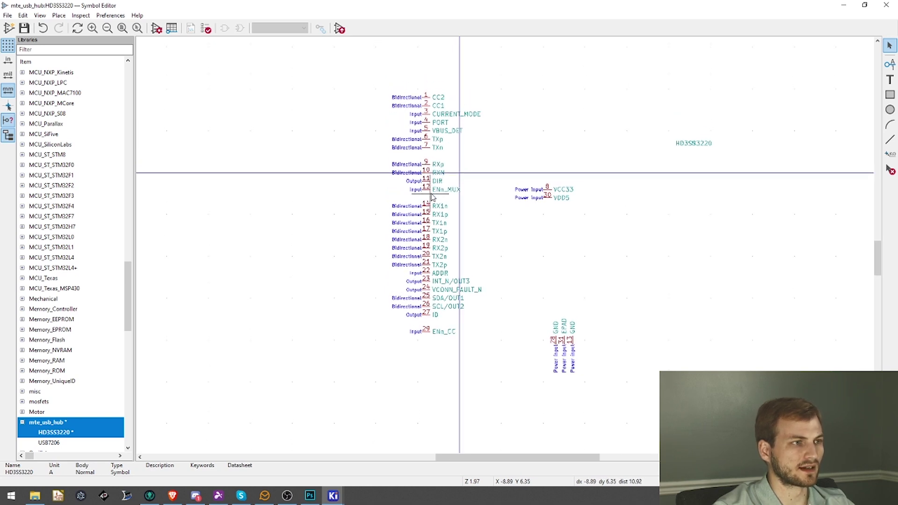
Rotate the VCC33 and VDD5 pins vertical and centre them at the top of the body
left_click_drag(561, 220, 538, 187)
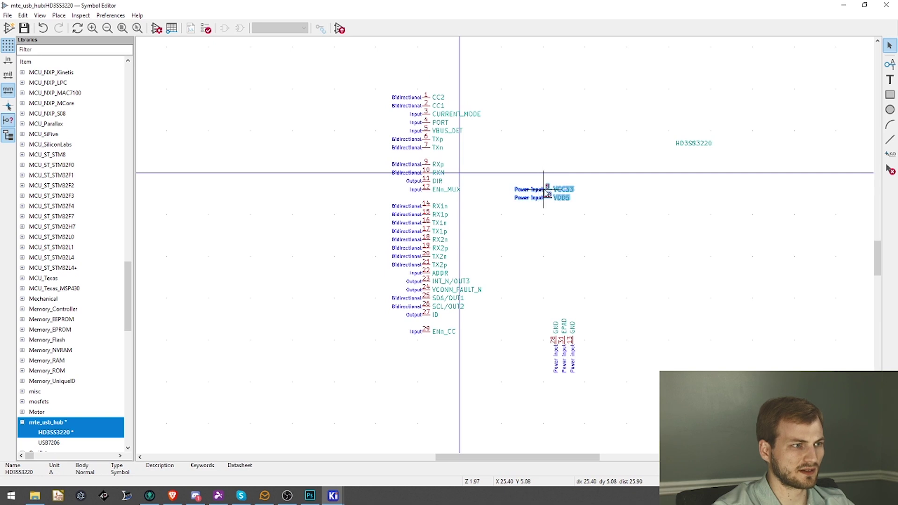
key("m")
key("r")
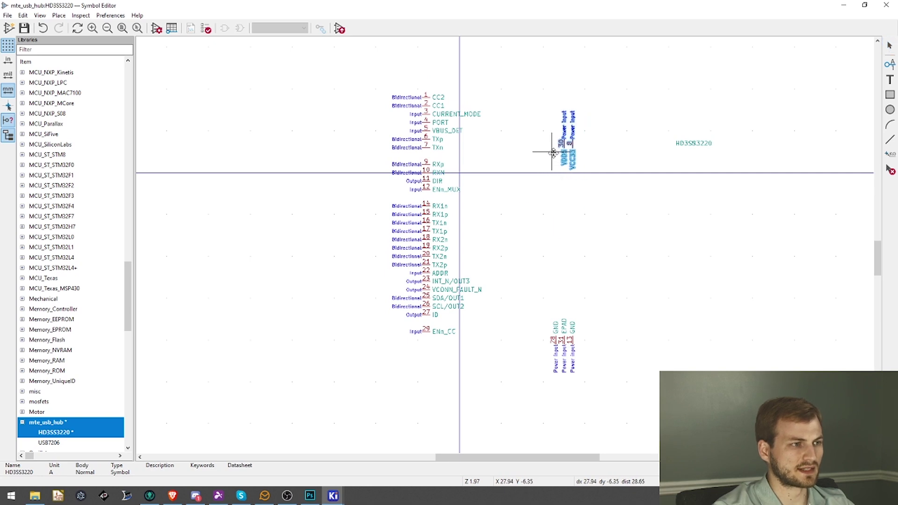
left_click(553, 152)
left_click_drag(459, 373, 401, 90)
key("m")
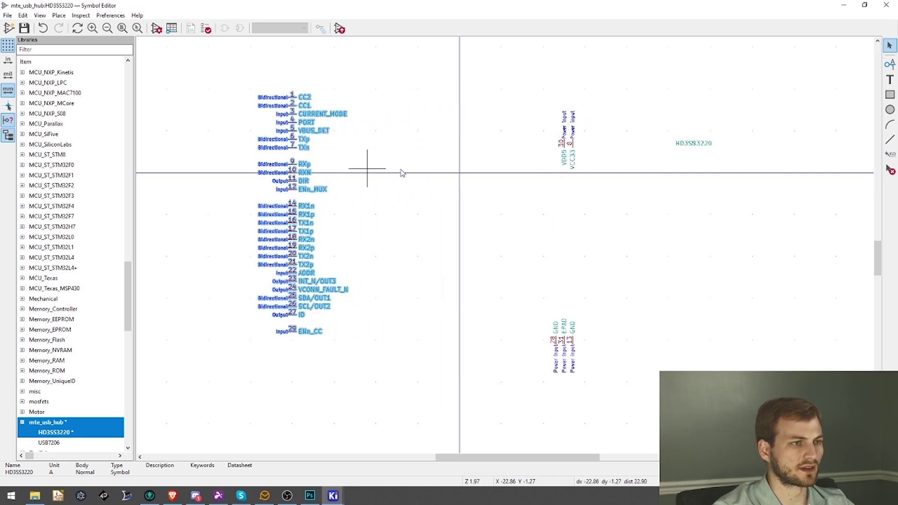
key("Escape")
left_click_drag(593, 191, 519, 98)
key("m")
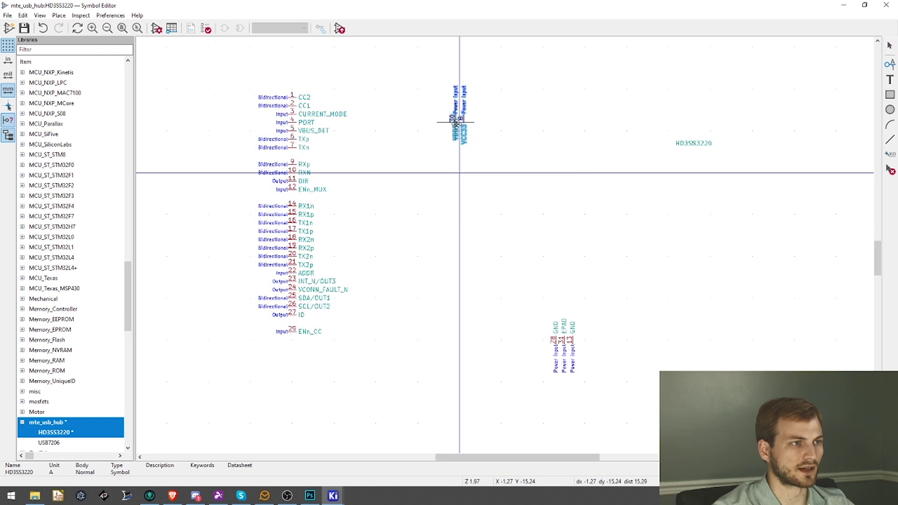
left_click(458, 121)
Move the GND, EPAD and GND group below the power pins
left_click_drag(613, 382, 535, 301)
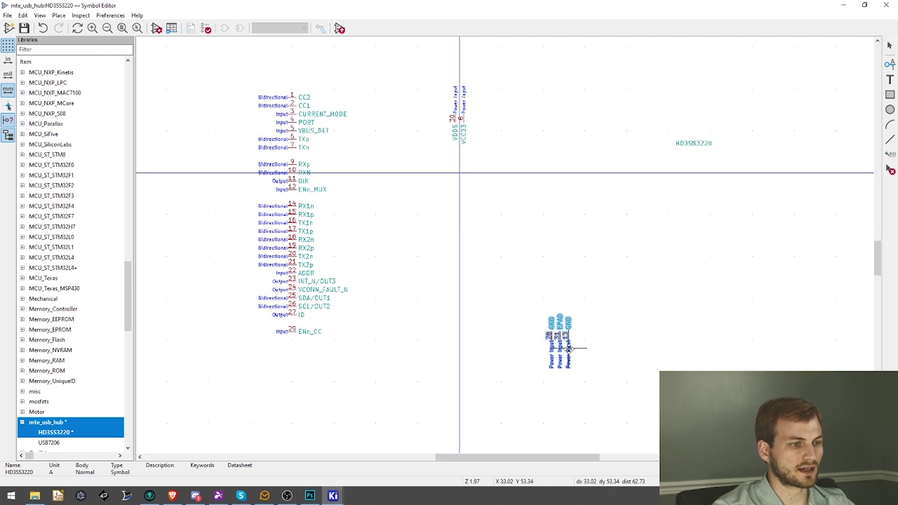
key("m")
left_click(468, 283)
scroll(351, 245, "up", 2)
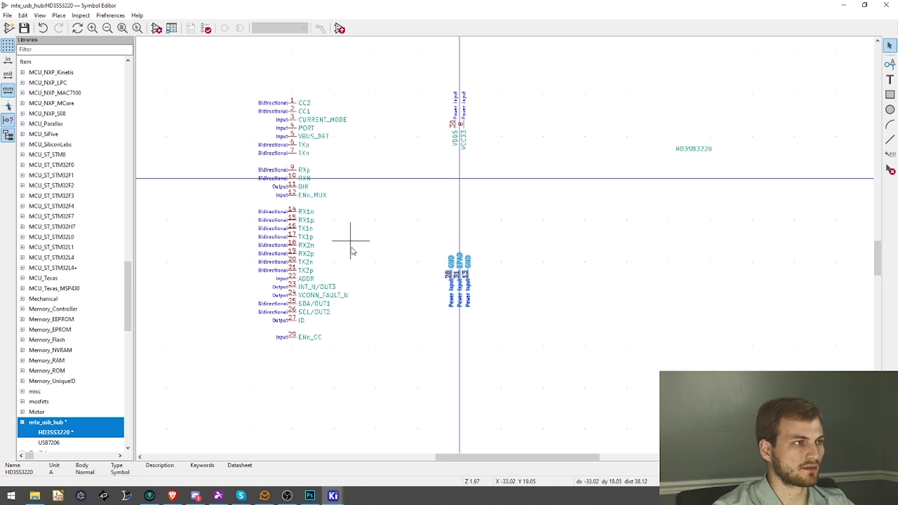
left_click(373, 262)
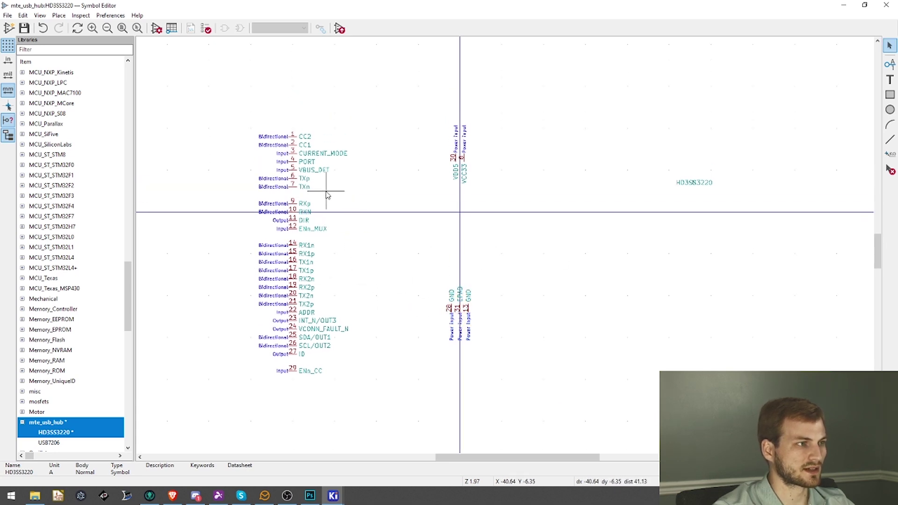
Move the CC2 and CC1 pins near the centre
left_click_drag(328, 149, 256, 127)
key("m")
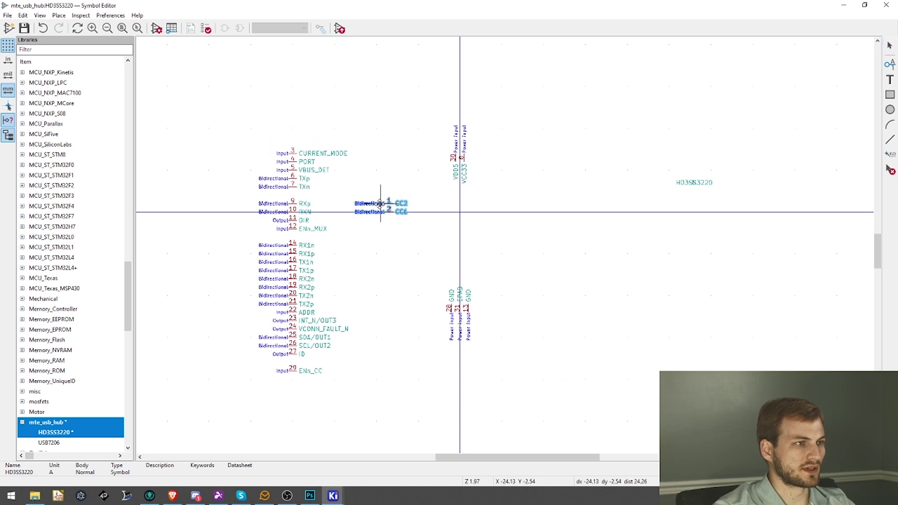
left_click(418, 199)
left_click(336, 200)
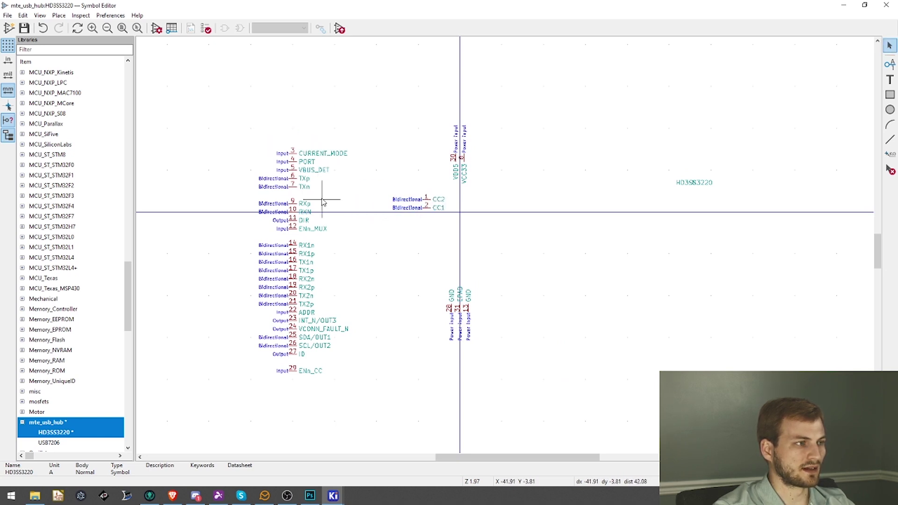
Flip the TXp, TXn, RXp and RXN pins and place them on the right side
left_click_drag(326, 219, 266, 173)
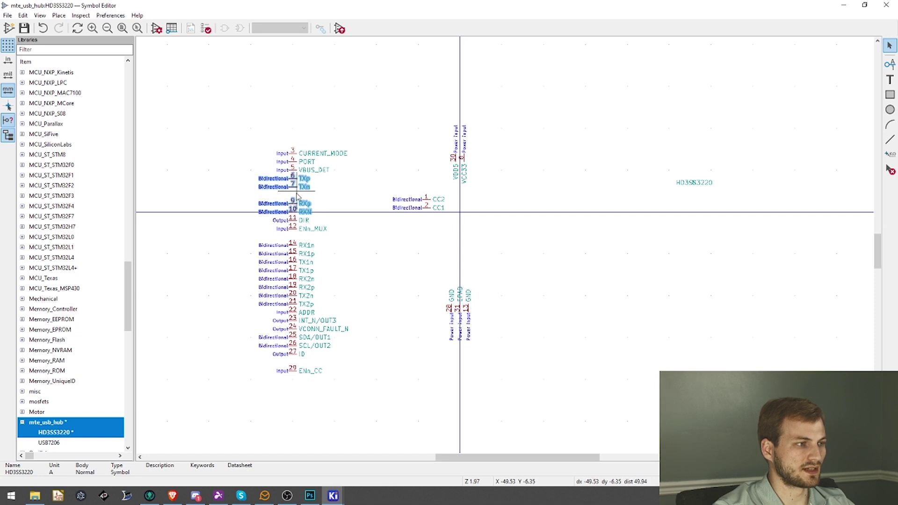
key("m")
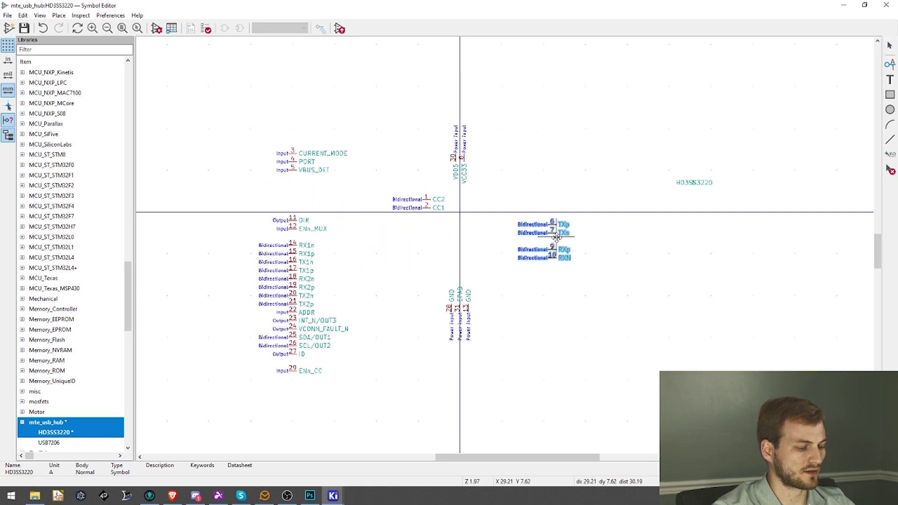
key("r")
key("r")
left_click(573, 247)
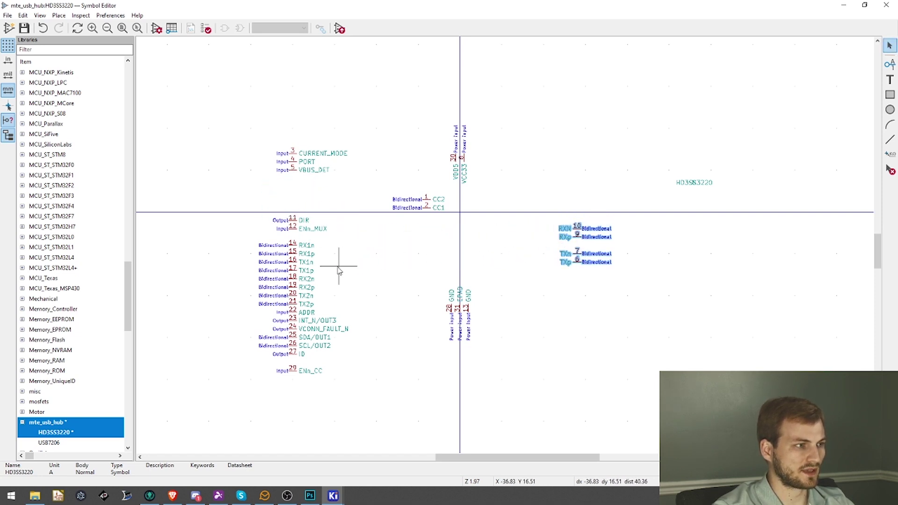
Shift pins 14 through 21 further right
scroll(320, 269, "up", 3)
left_click_drag(321, 343, 186, 202)
key("m")
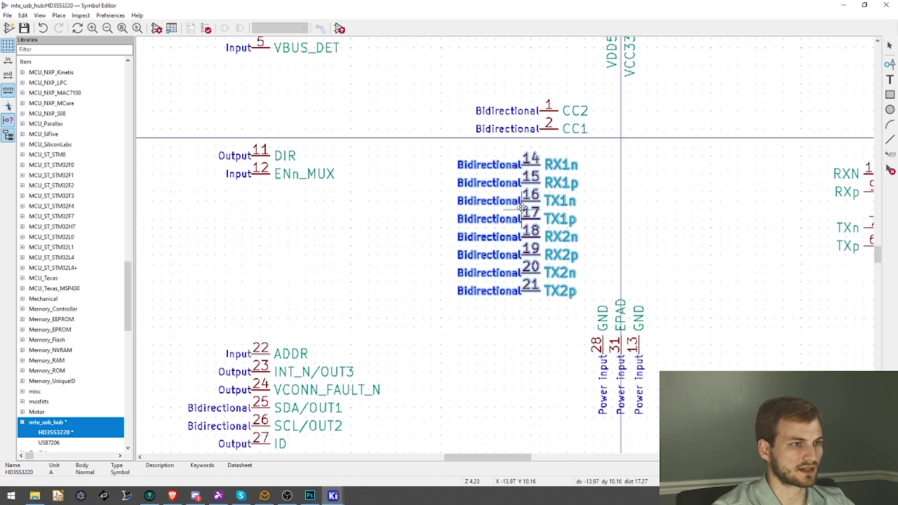
left_click(523, 205)
left_click(613, 190)
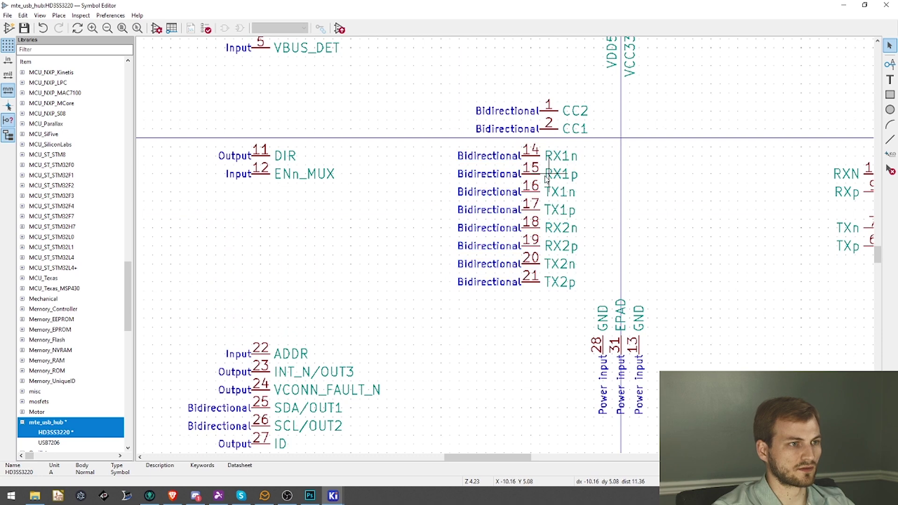
Stack RX1n directly under RX1p and shift the RX1 pair right
left_click_drag(538, 174, 413, 138)
left_click_drag(506, 156, 384, 153)
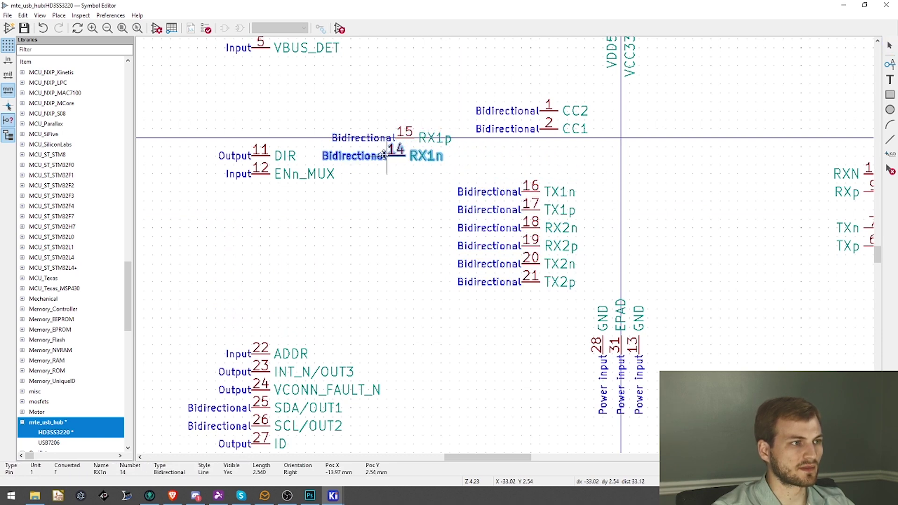
left_click(397, 156)
left_click_drag(433, 194, 331, 101)
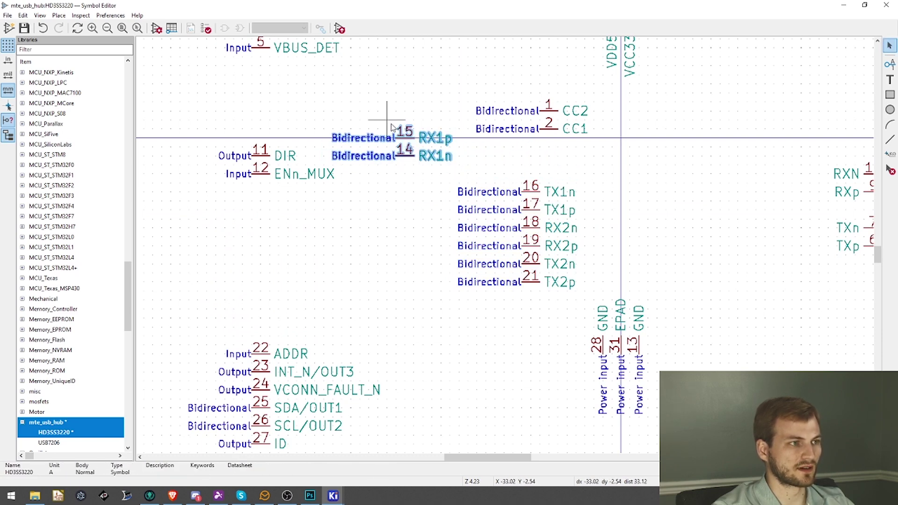
left_click_drag(412, 151, 556, 169)
left_click_drag(549, 311, 497, 219)
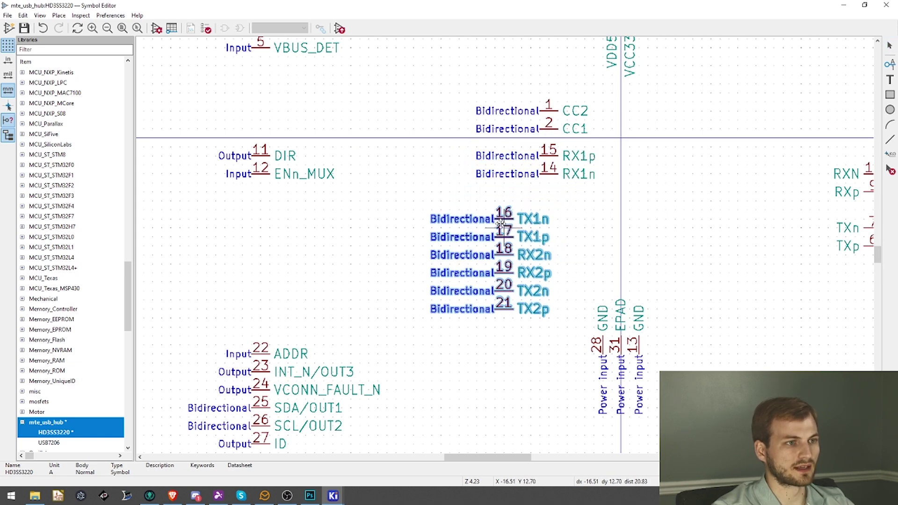
left_click_drag(691, 421, 599, 312)
scroll(598, 312, "down", 3)
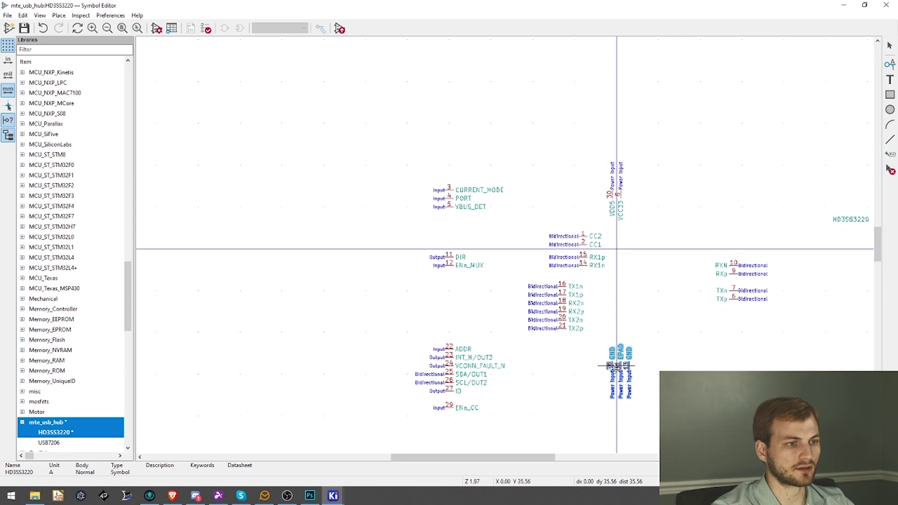
scroll(595, 315, "up", 6)
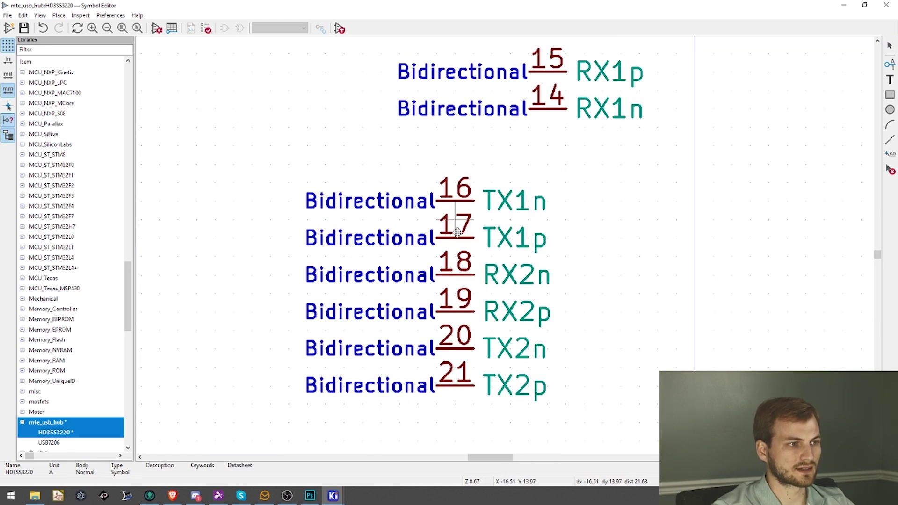
key("Escape")
Put TX1p above TX1n near CC1 with the RX1 pair lined up beneath
left_click_drag(452, 243, 453, 170)
scroll(542, 230, "down", 1)
left_click_drag(613, 142, 478, 44)
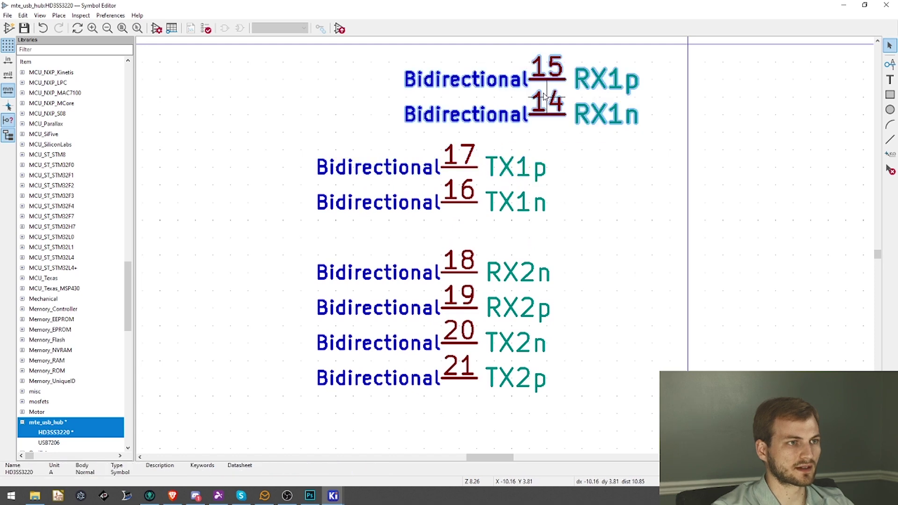
left_click_drag(548, 115, 723, 255)
left_click(466, 209)
left_click_drag(466, 209, 388, 113)
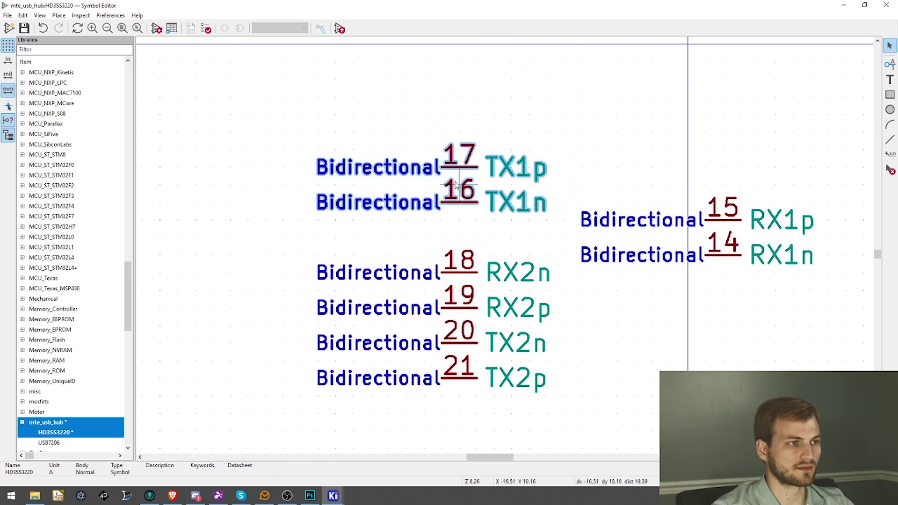
key("m")
scroll(514, 107, "down", 1)
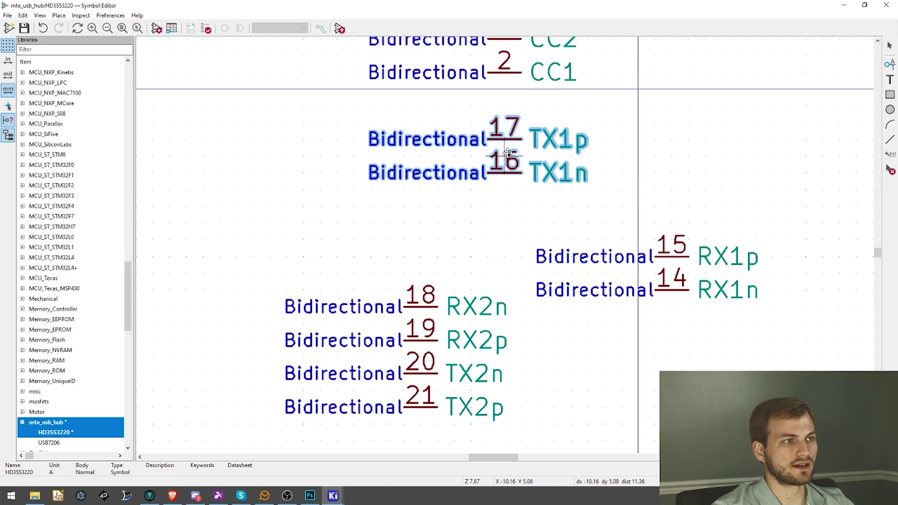
left_click(508, 153)
left_click_drag(723, 323, 538, 224)
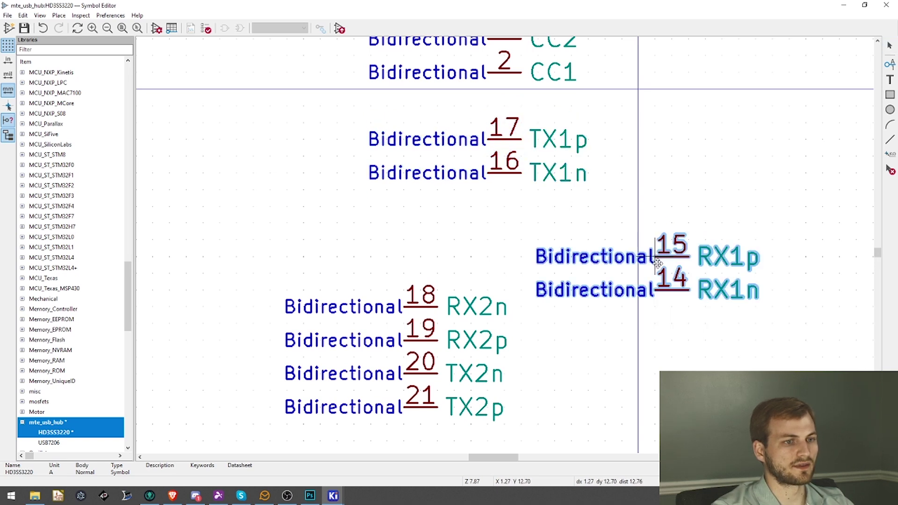
key("m")
left_click(492, 223)
Drop pins 18–21 lower and further left, checking the RX2p pin
scroll(537, 281, "down", 4)
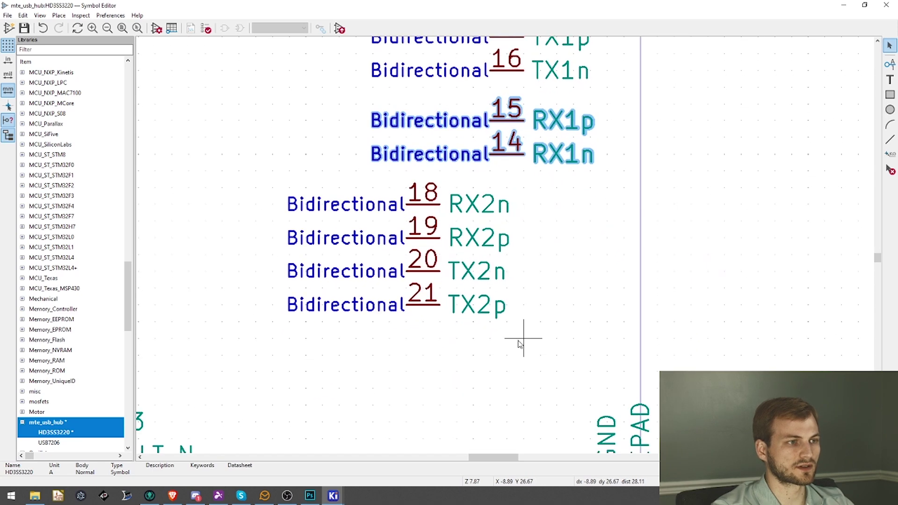
left_click_drag(531, 365, 339, 291)
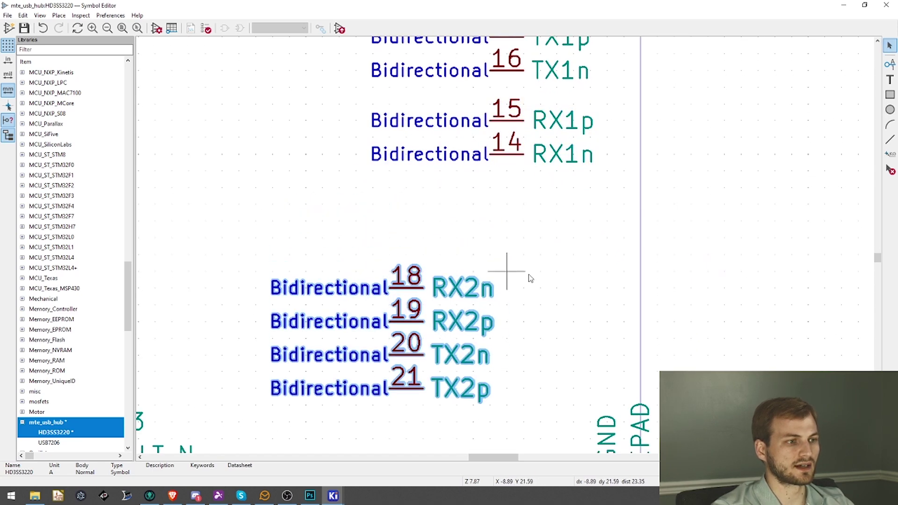
left_click(512, 271)
scroll(515, 295, "down", 1)
scroll(523, 318, "down", 3)
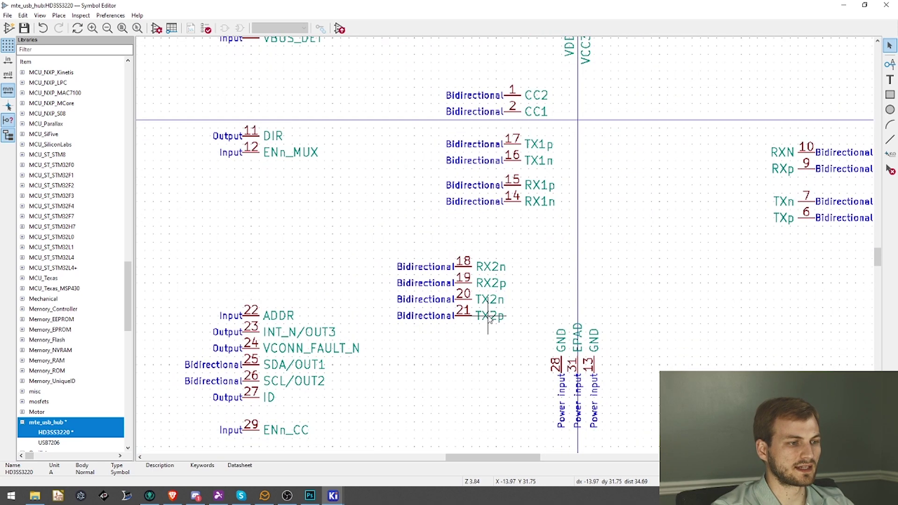
left_click(512, 291)
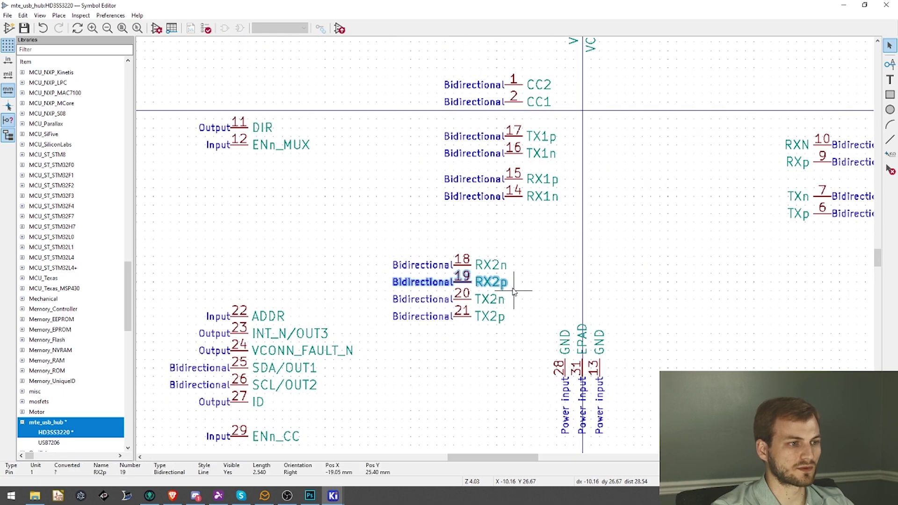
left_click(502, 341)
Stack TX2p, TX2n, RX2p and RX2n in order beneath RX1n
left_click_drag(476, 319, 527, 225)
left_click_drag(464, 305, 509, 242)
left_click_drag(475, 310, 391, 248)
left_click_drag(457, 281, 508, 262)
left_click(457, 333)
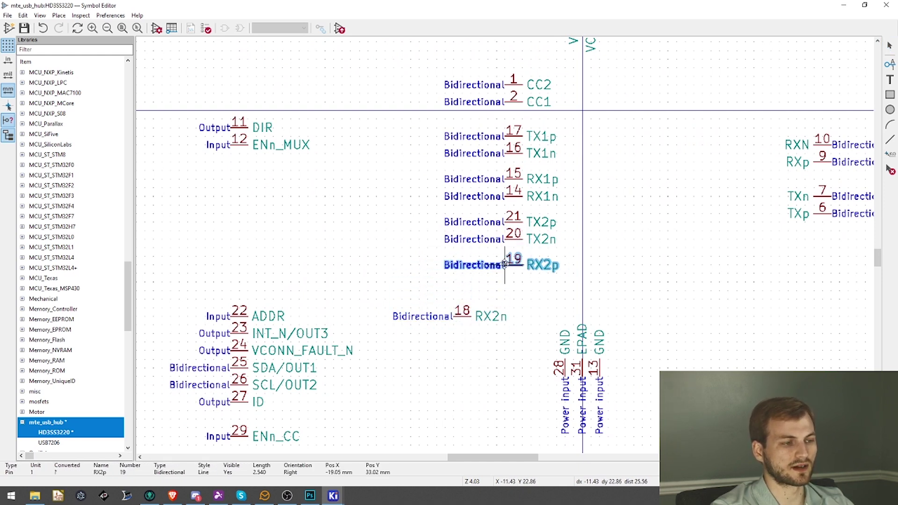
left_click(457, 318)
left_click_drag(457, 318, 505, 286)
left_click(505, 286)
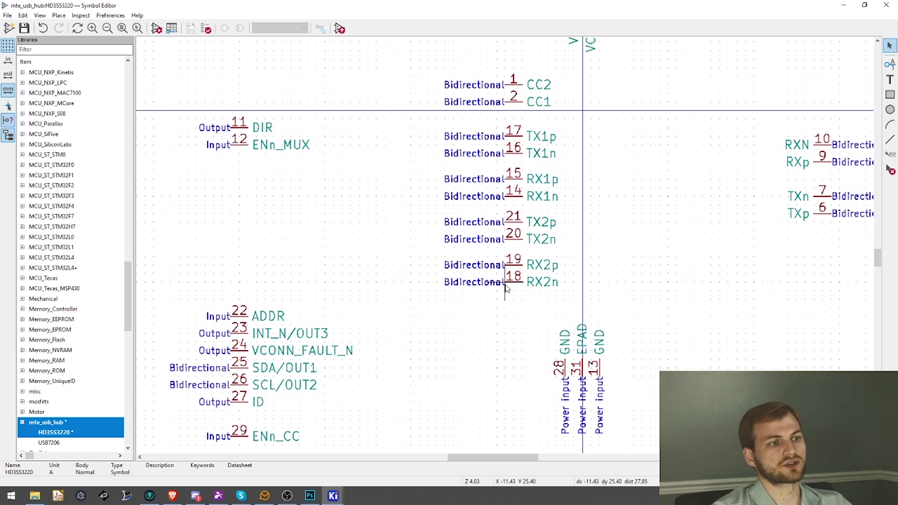
scroll(506, 289, "down", 3)
scroll(506, 293, "up", 3)
Move the TXp and TXn pins above RXN and RXp on the right side
middle_click_drag(530, 284, 508, 318)
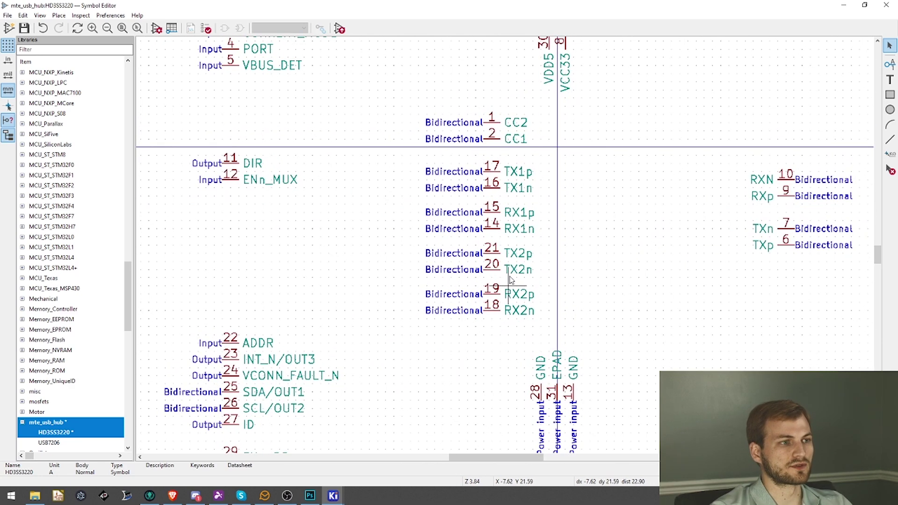
scroll(283, 223, "down", 1)
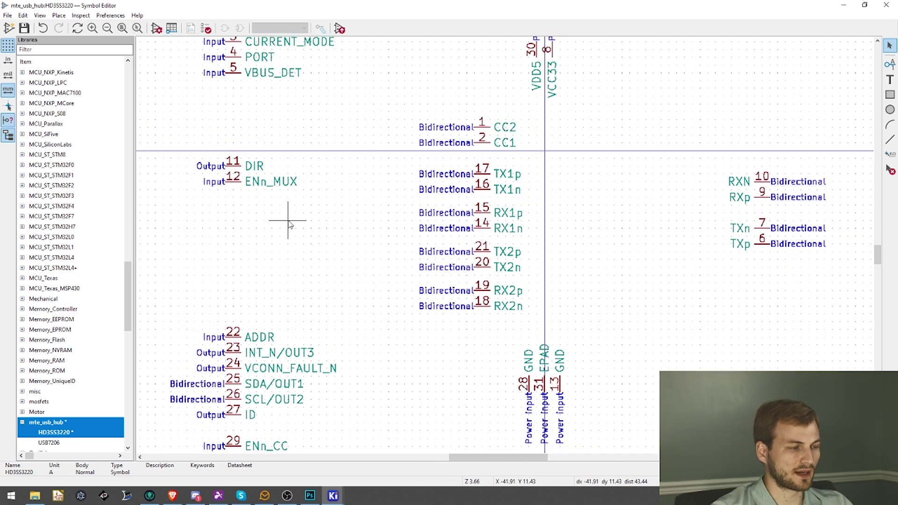
scroll(292, 238, "down", 1)
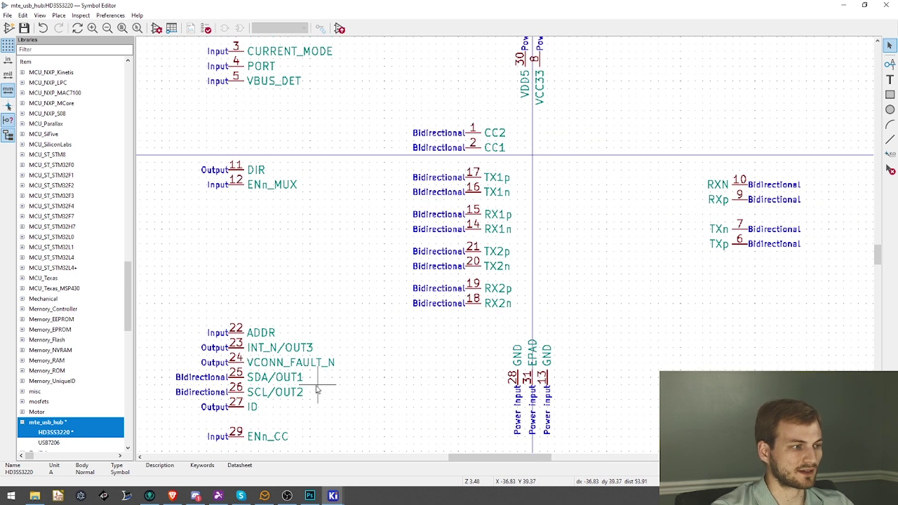
left_click_drag(303, 399, 238, 399)
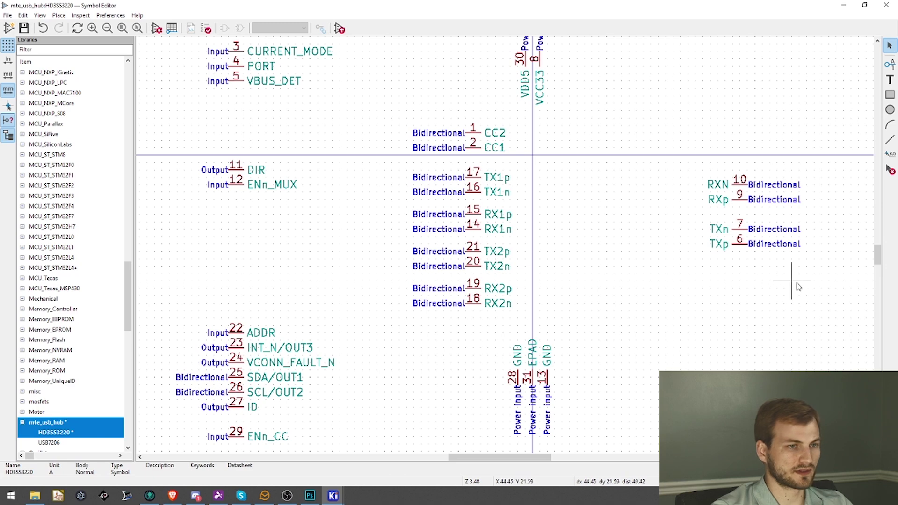
scroll(746, 246, "up", 5)
scroll(746, 246, "down", 4)
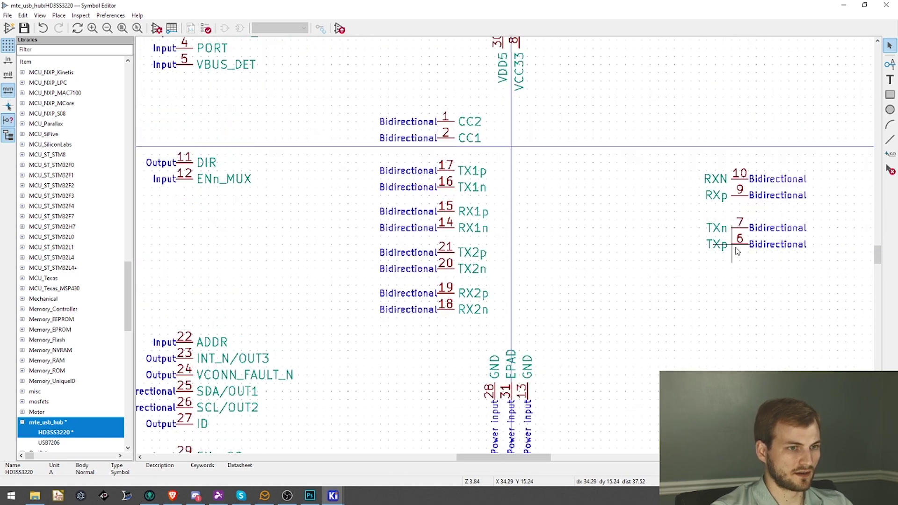
left_click_drag(748, 244, 743, 147)
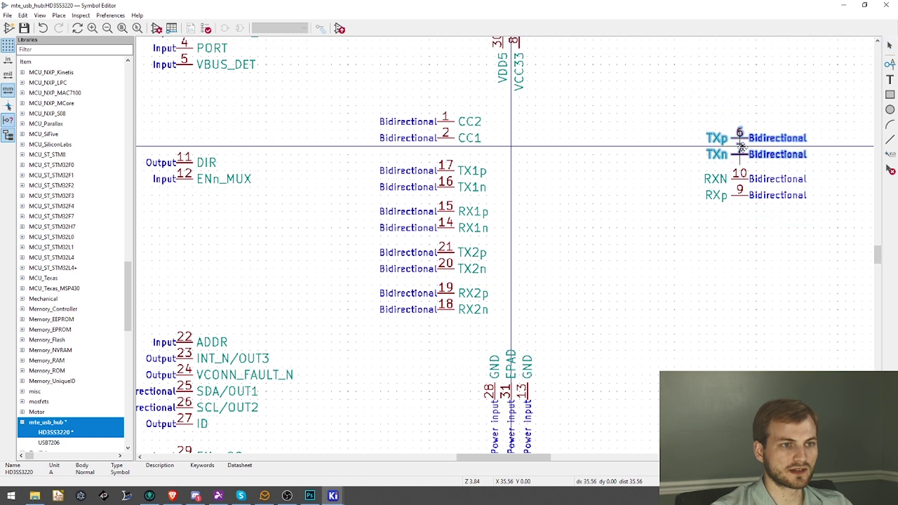
left_click_drag(772, 228, 660, 158, "shift")
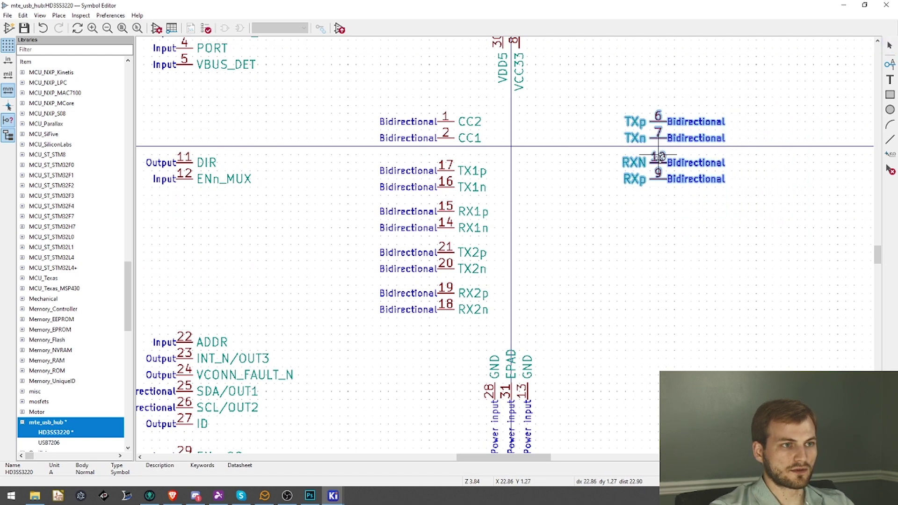
scroll(266, 196, "down", 1)
scroll(266, 196, "up", 1)
scroll(315, 134, "down", 1)
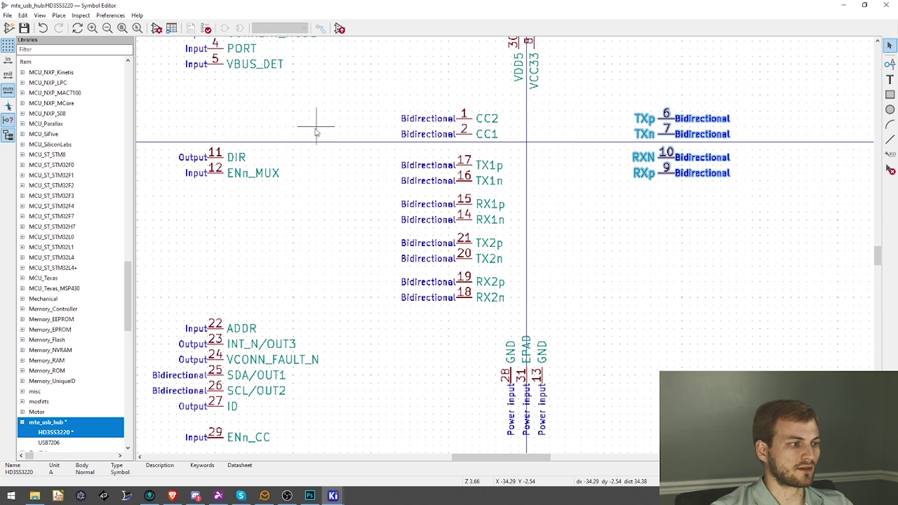
left_click_drag(306, 397, 598, 201)
Rotate the SCL/OUT2 and SDA/OUT1 pins to face right
key("r")
key("r")
scroll(311, 201, "down", 2)
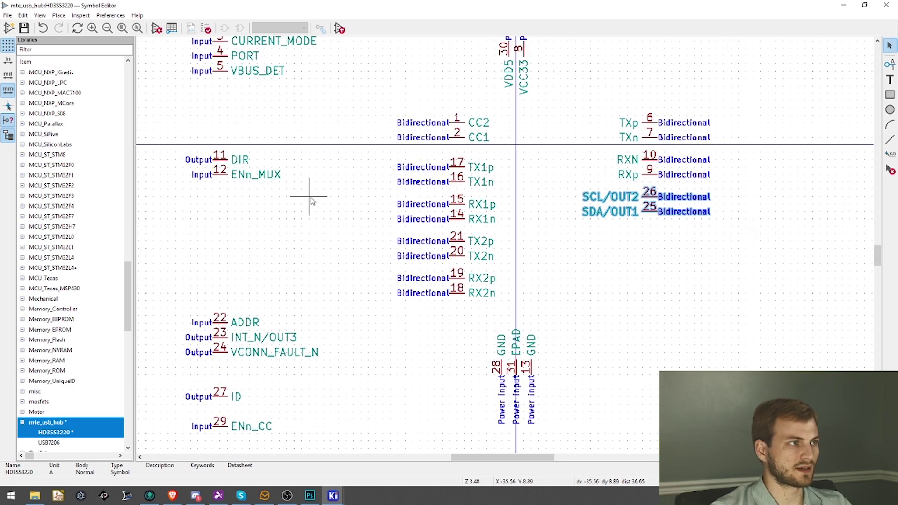
scroll(309, 276, "up", 1)
middle_click_drag(309, 276, 335, 138)
scroll(321, 220, "down", 1)
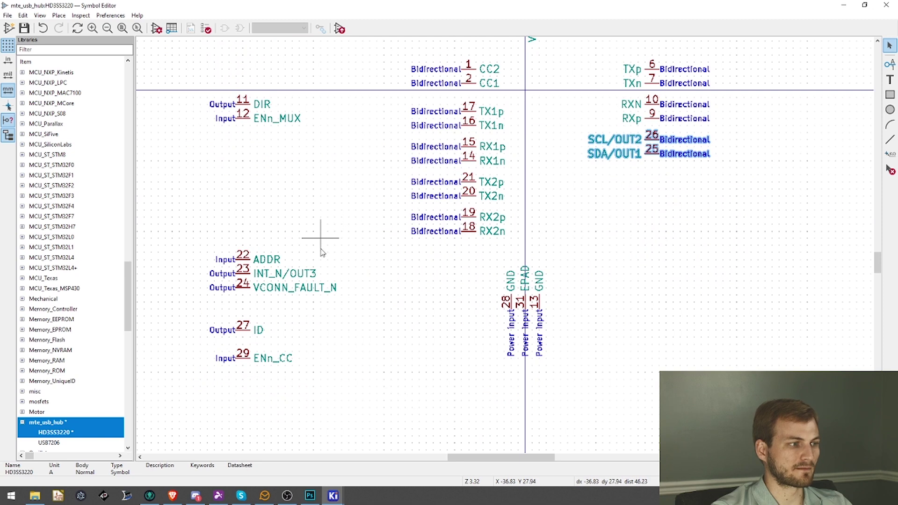
key("Escape")
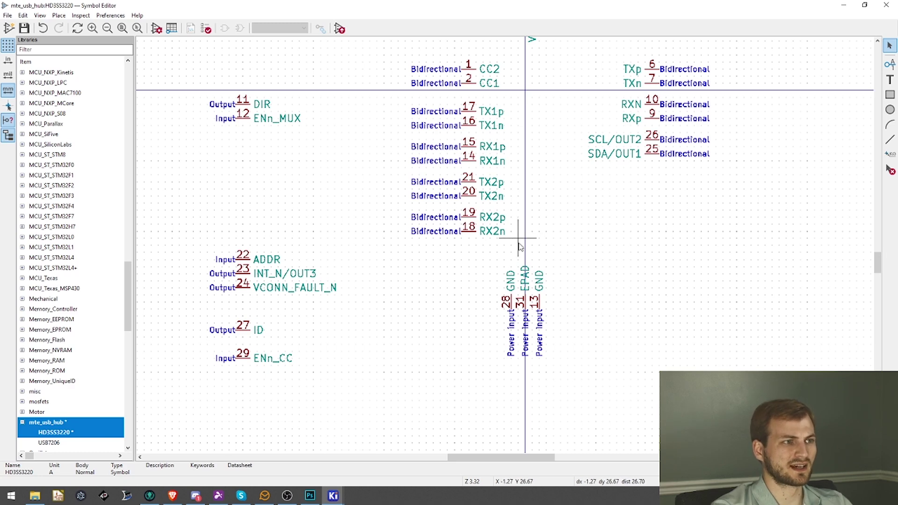
scroll(520, 244, "down", 1)
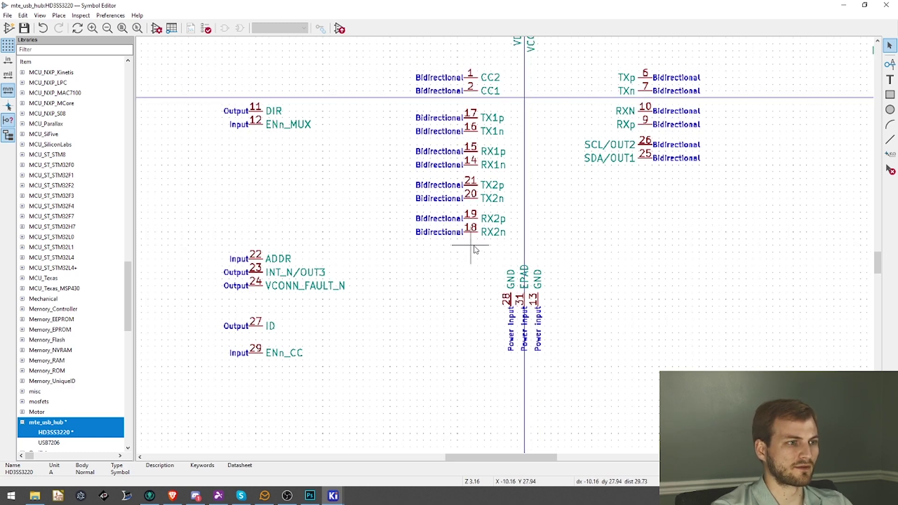
Move DIR and ENn_MUX above CC2, and ADDR through ENn_CC under SDA/OUT1
left_click_drag(487, 262, 464, 128)
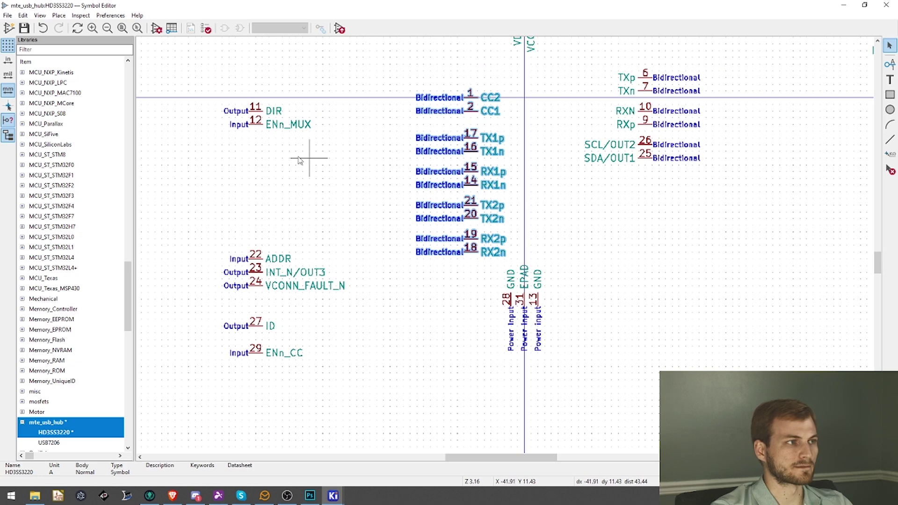
key("Down")
left_click(252, 125)
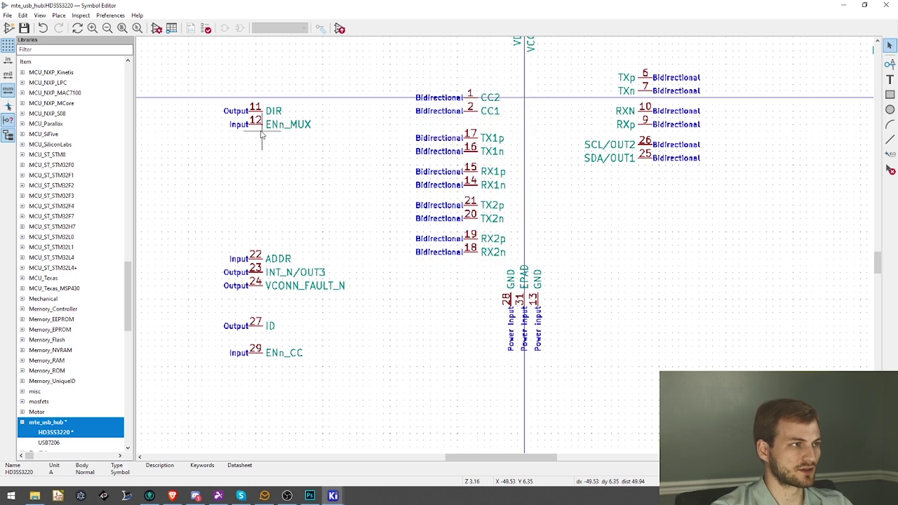
left_click_drag(262, 139, 467, 74)
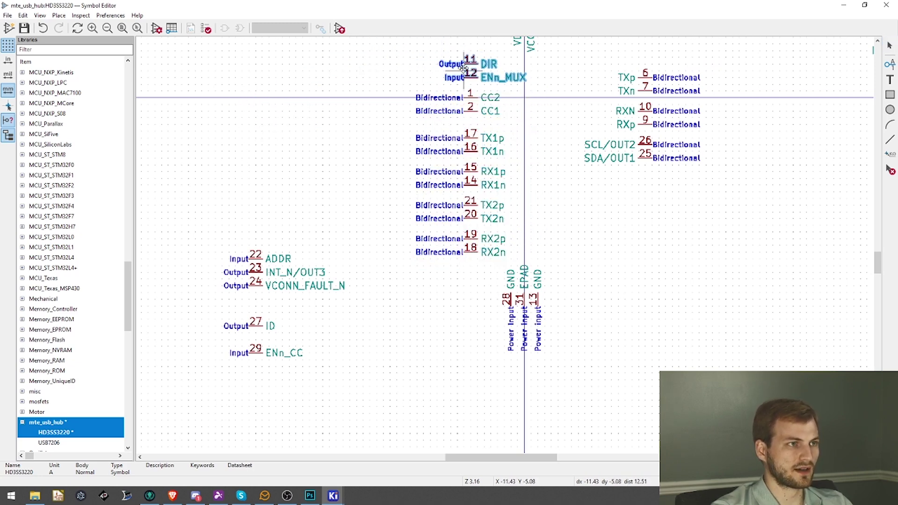
left_click_drag(333, 390, 617, 126)
left_click(688, 237)
Nudge the GND, EPAD and GND pins into their final aligned spot
scroll(688, 238, "up", 3)
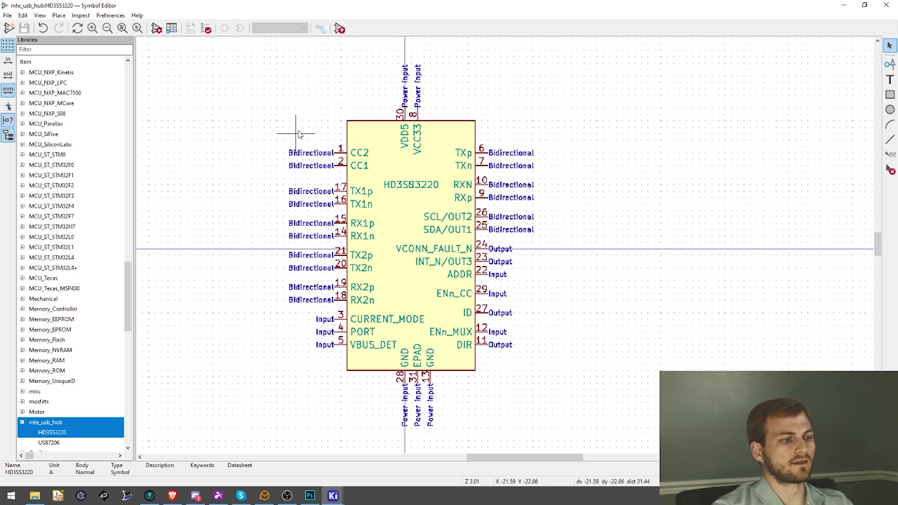
left_click_drag(470, 423, 369, 360)
key("m")
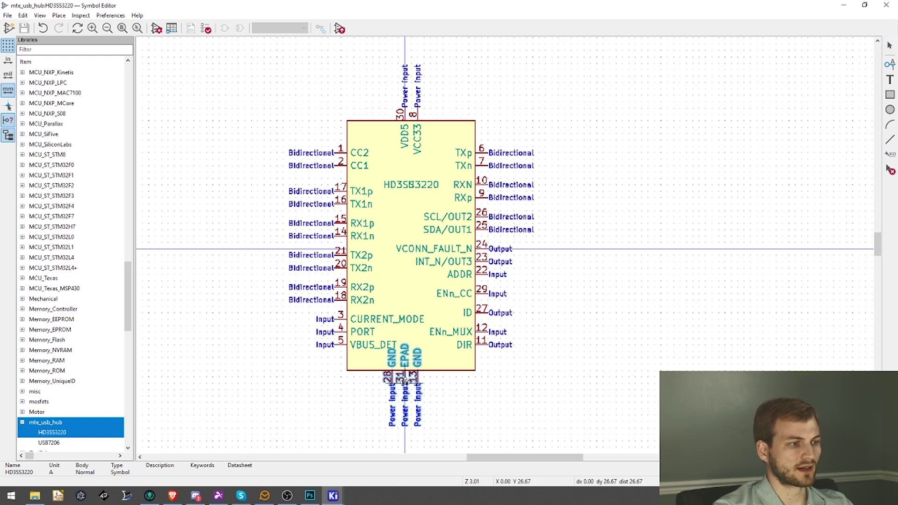
left_click(407, 386)
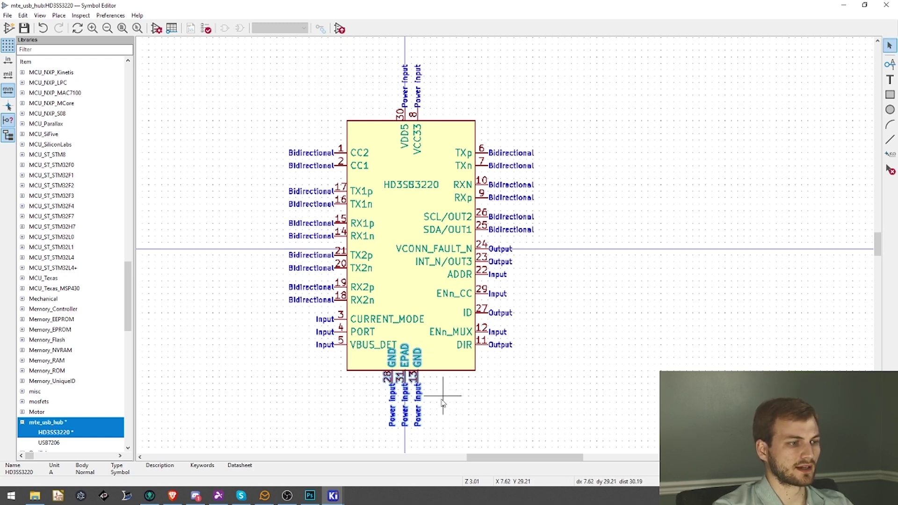
key("m")
left_click(412, 382)
Shift the whole symbol one grid step left, save mte_usb_hub, and switch to Brave
left_click_drag(522, 412, 326, 99)
key("m")
left_click(392, 220)
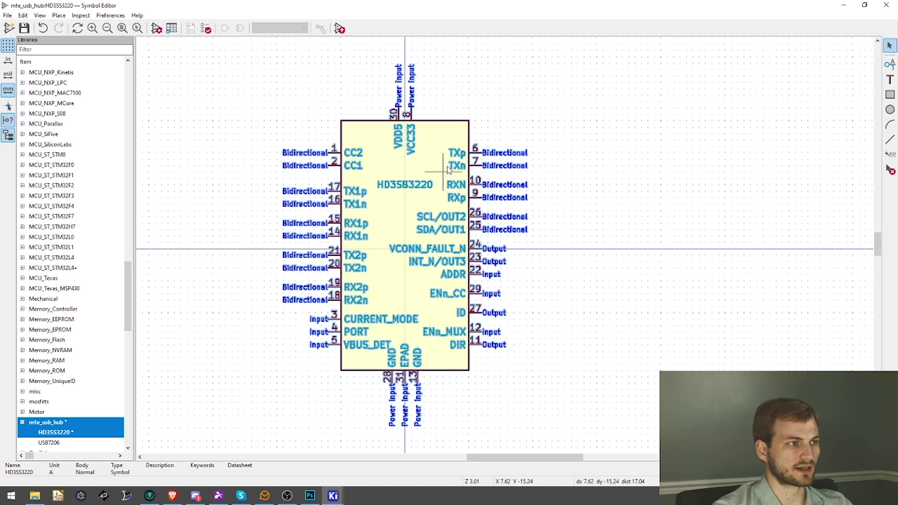
left_click(481, 110)
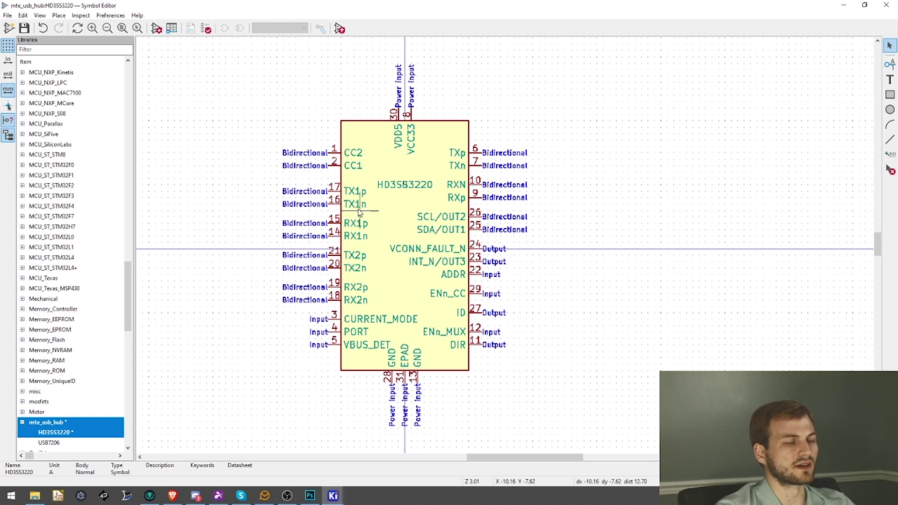
key("ctrl+s")
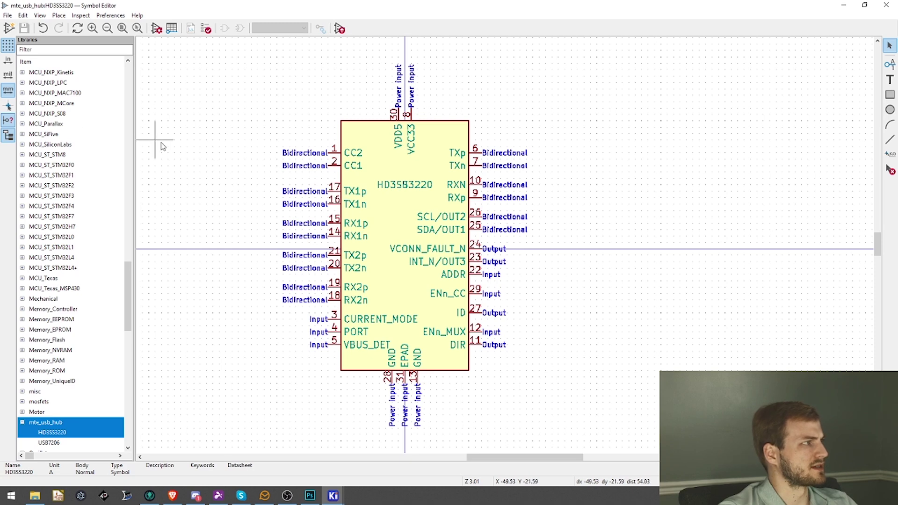
key("alt+Tab")
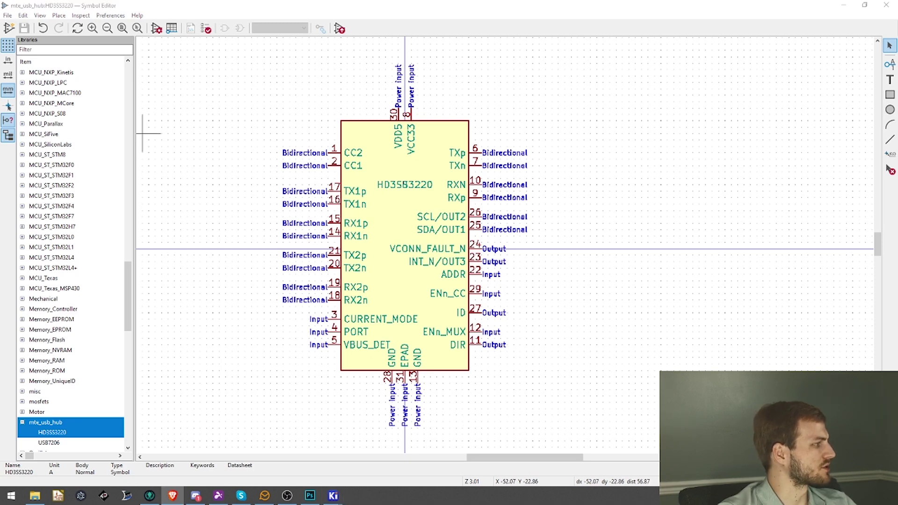